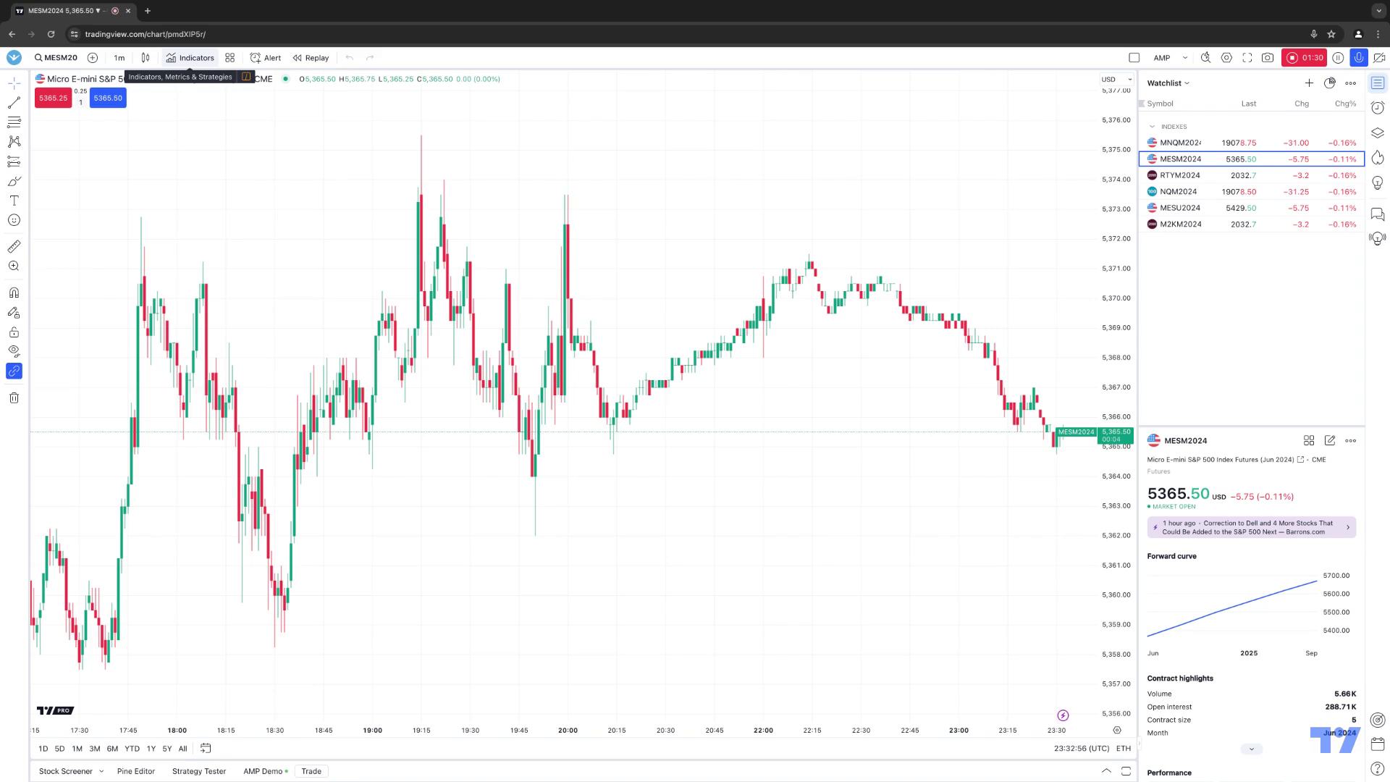
# Step: Look through the built-in technical strategies available for the chart, then close the list
pyautogui.click(192, 58)
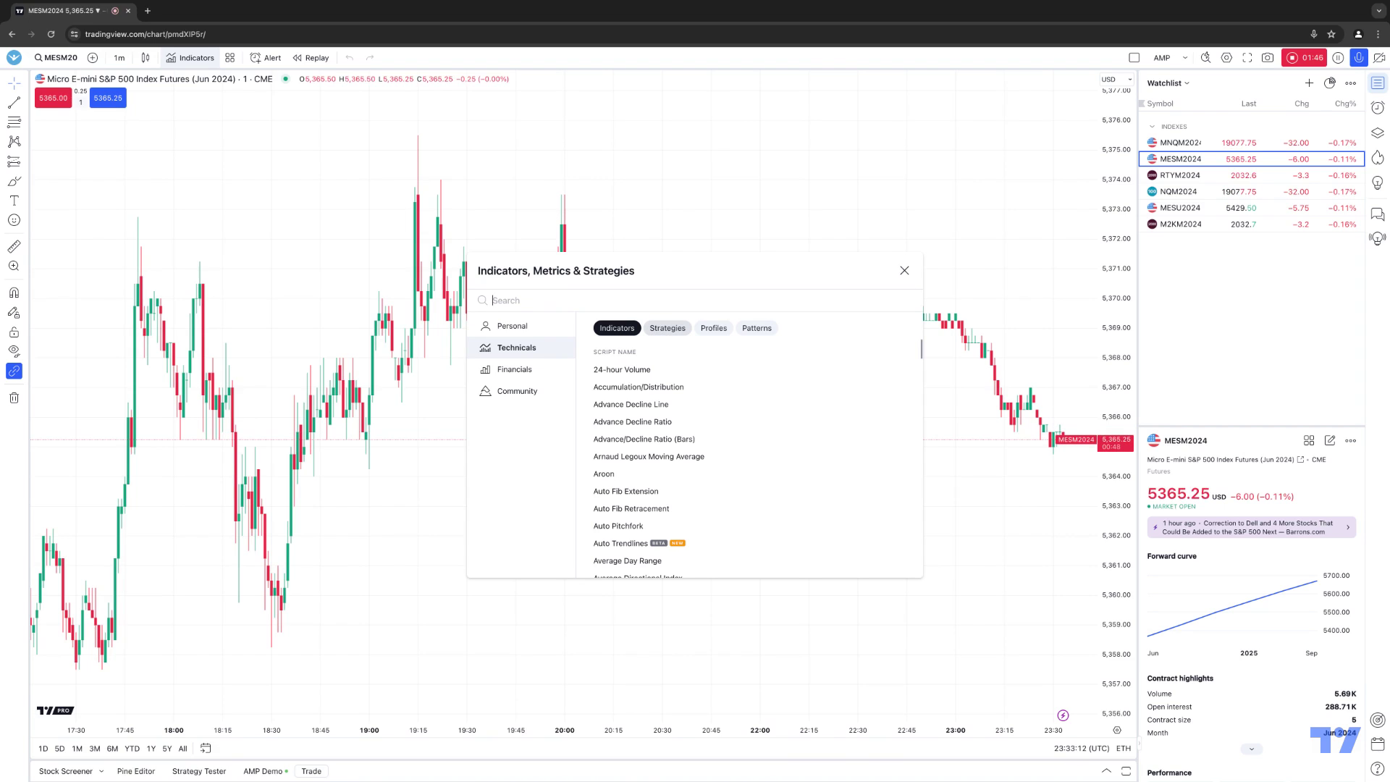
pyautogui.click(664, 331)
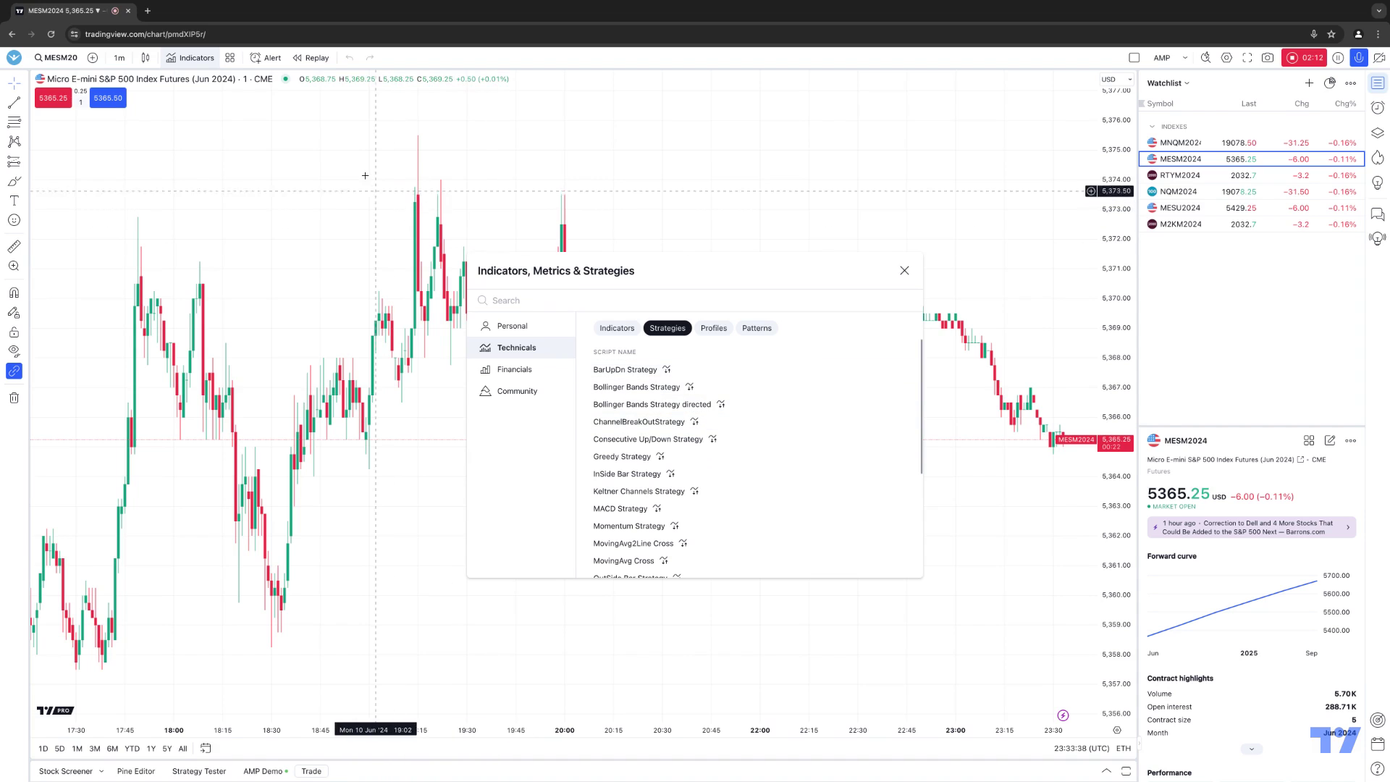
pyautogui.click(905, 271)
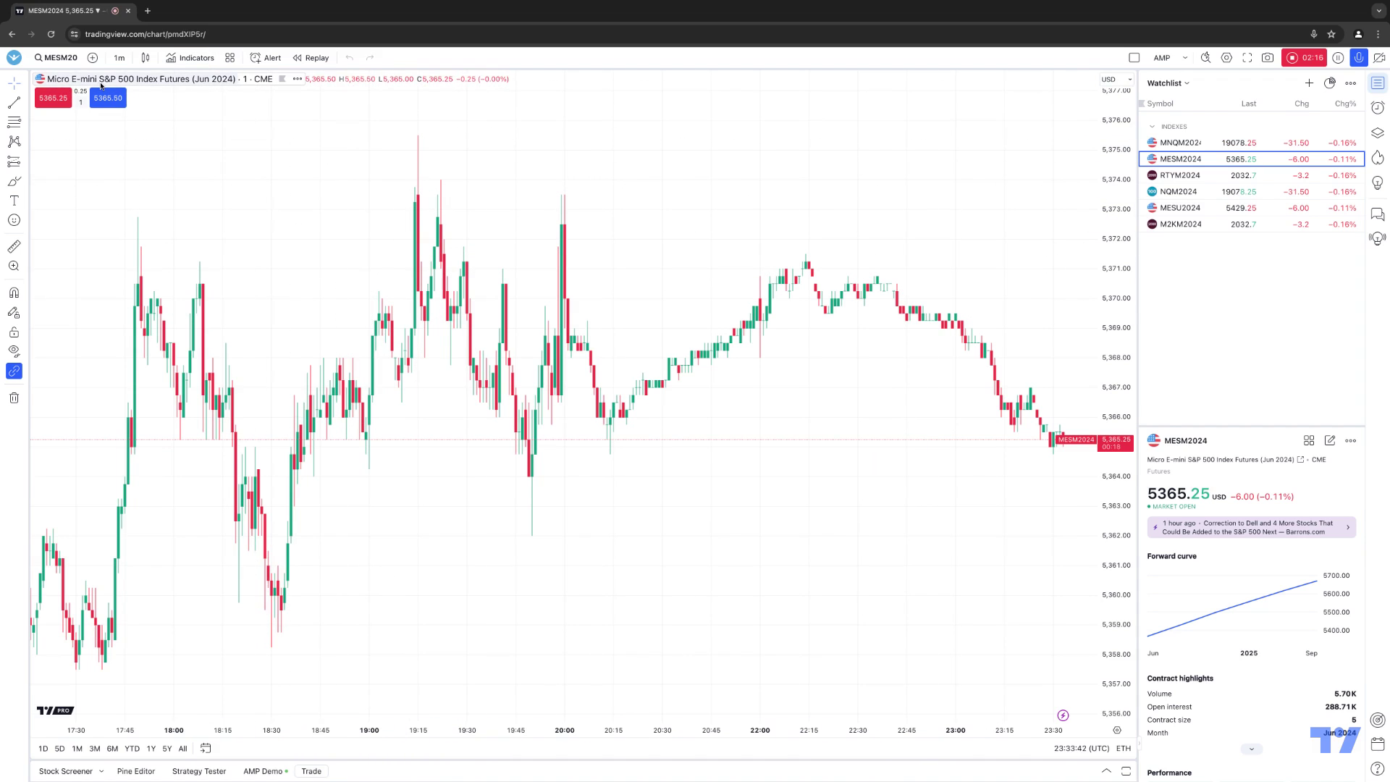
# Step: Set the chart's range to one day and add the built-in MACD Strategy to the MESM2024 chart
pyautogui.click(42, 749)
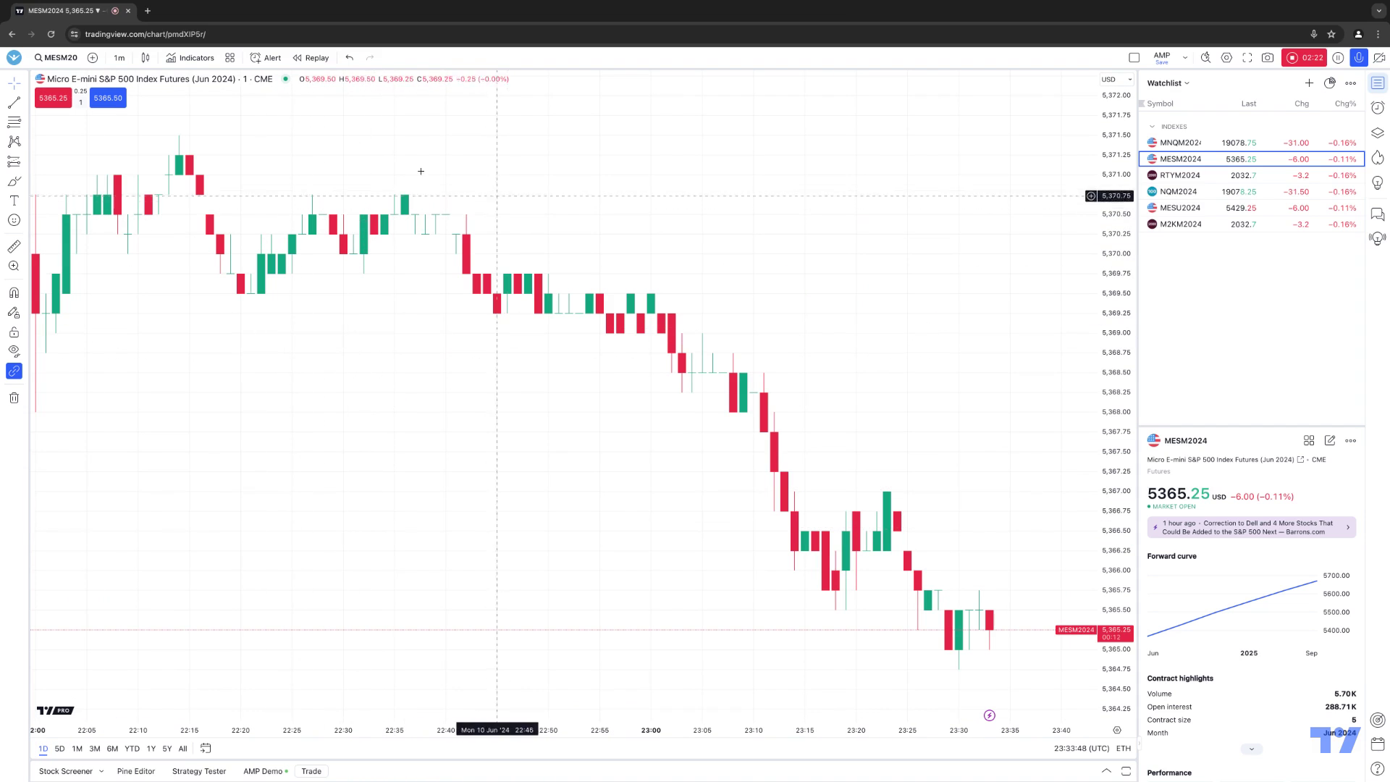
pyautogui.click(192, 58)
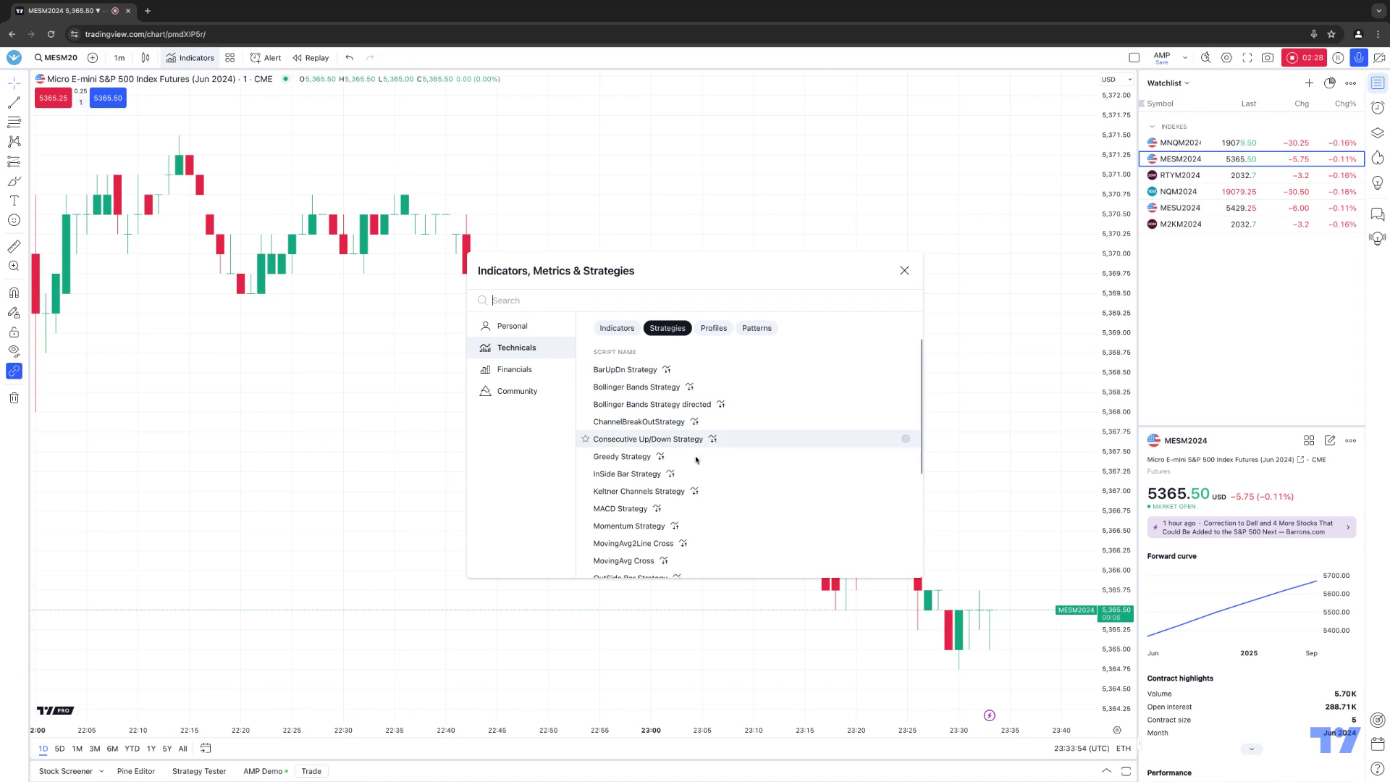
pyautogui.click(627, 510)
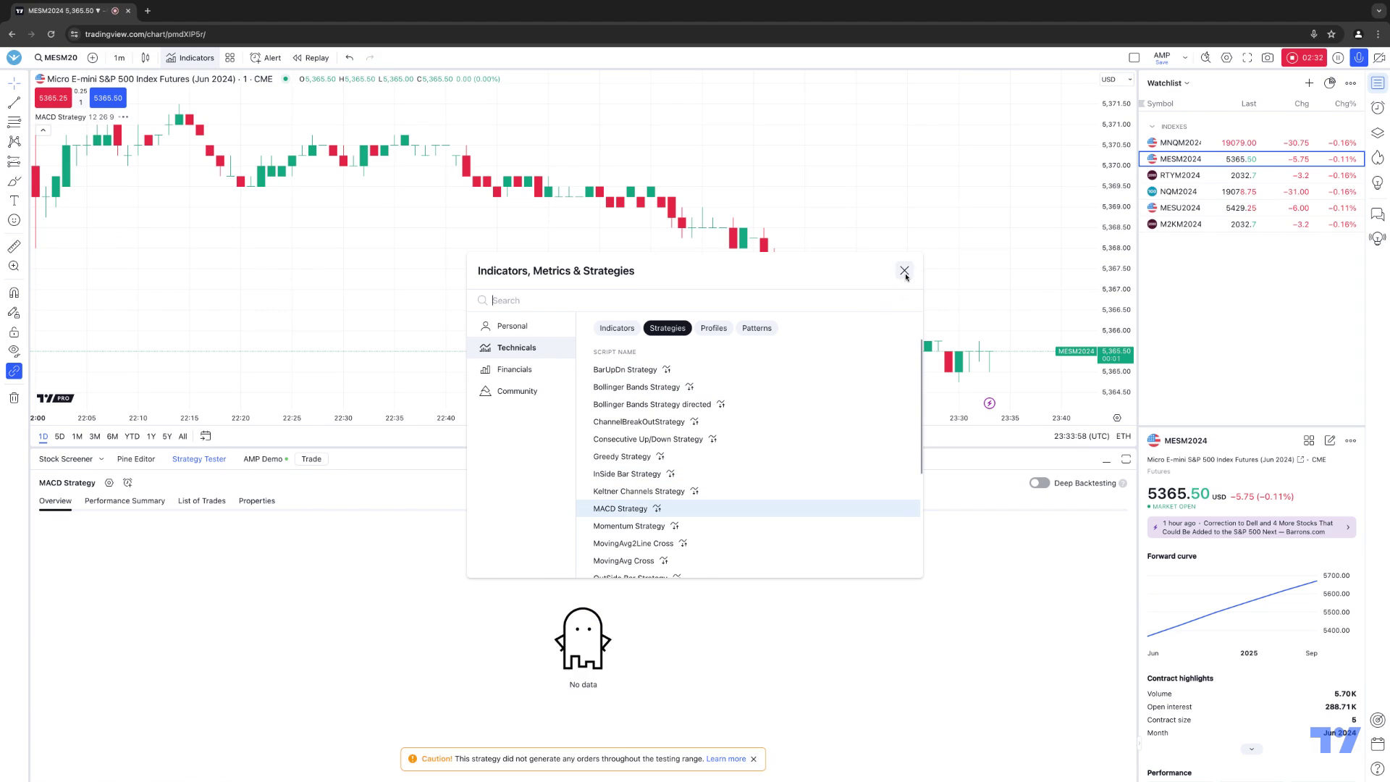
pyautogui.press('Escape')
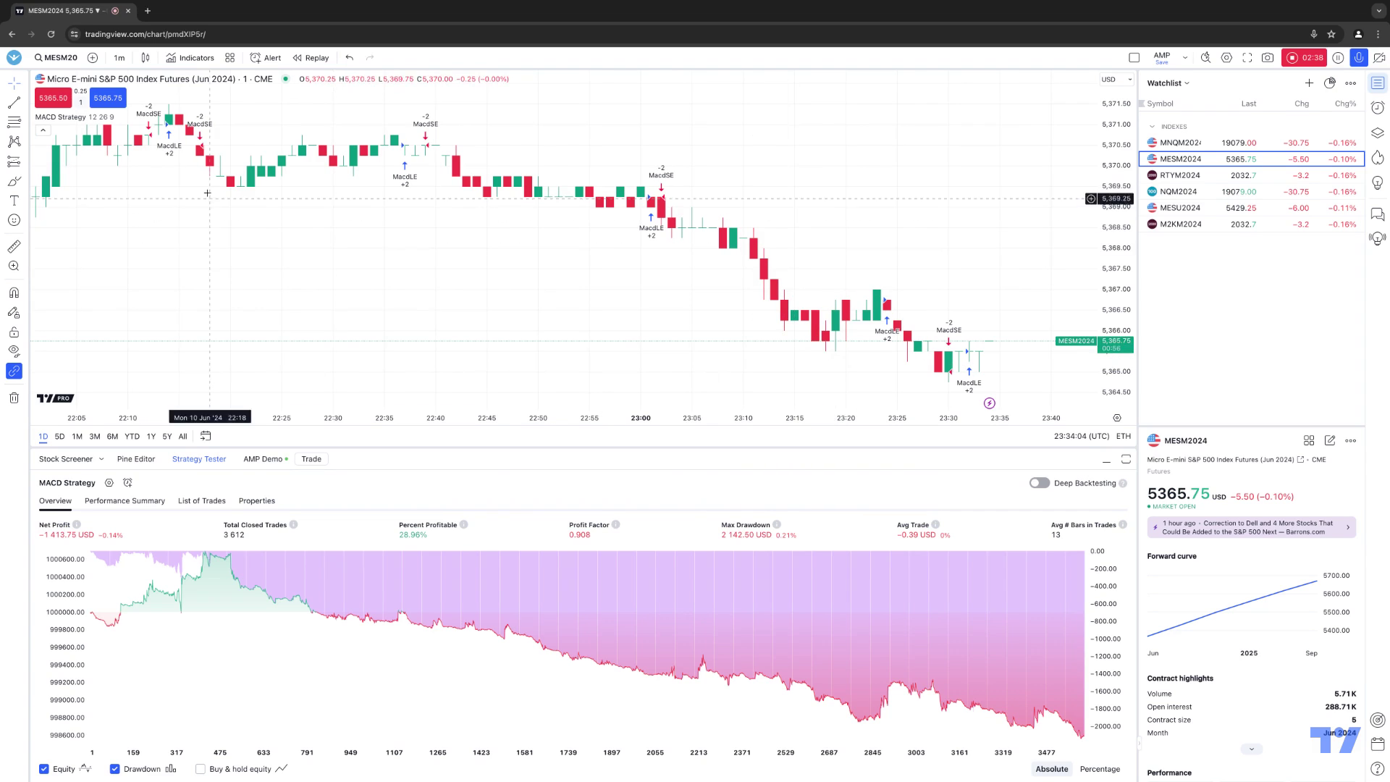
# Step: Enlarge the strategy results area and toggle the Equity and Drawdown plots off and back on
pyautogui.moveTo(62, 122)
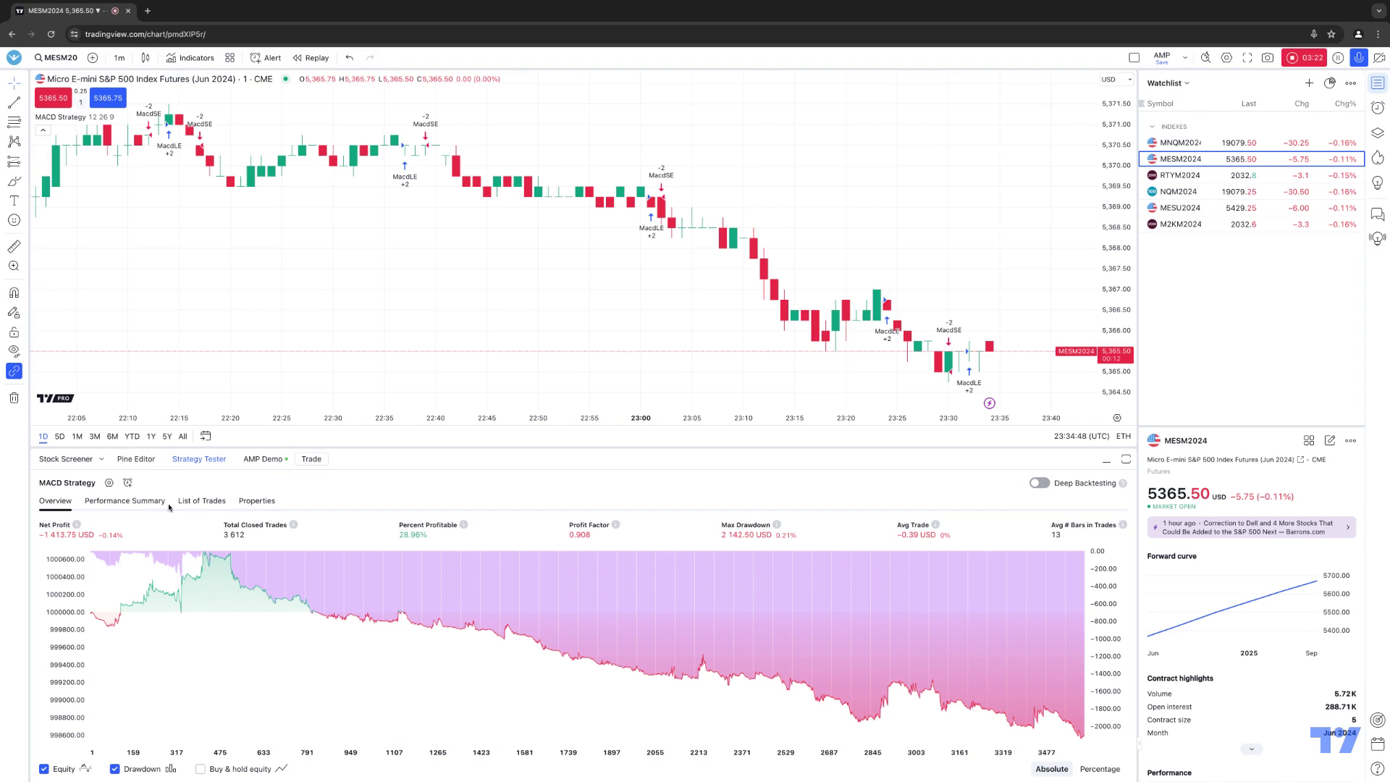
pyautogui.moveTo(341, 458); pyautogui.dragTo(292, 312)
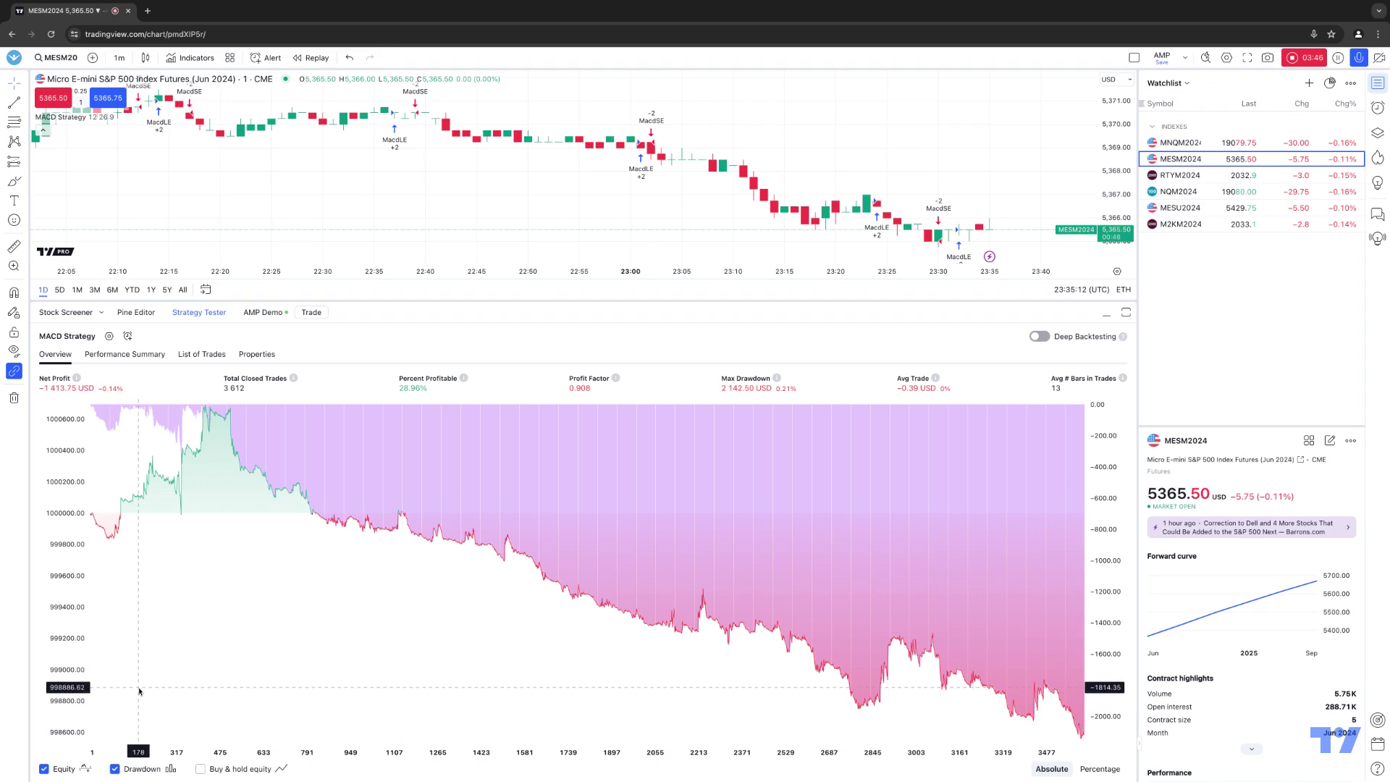
pyautogui.click(44, 770)
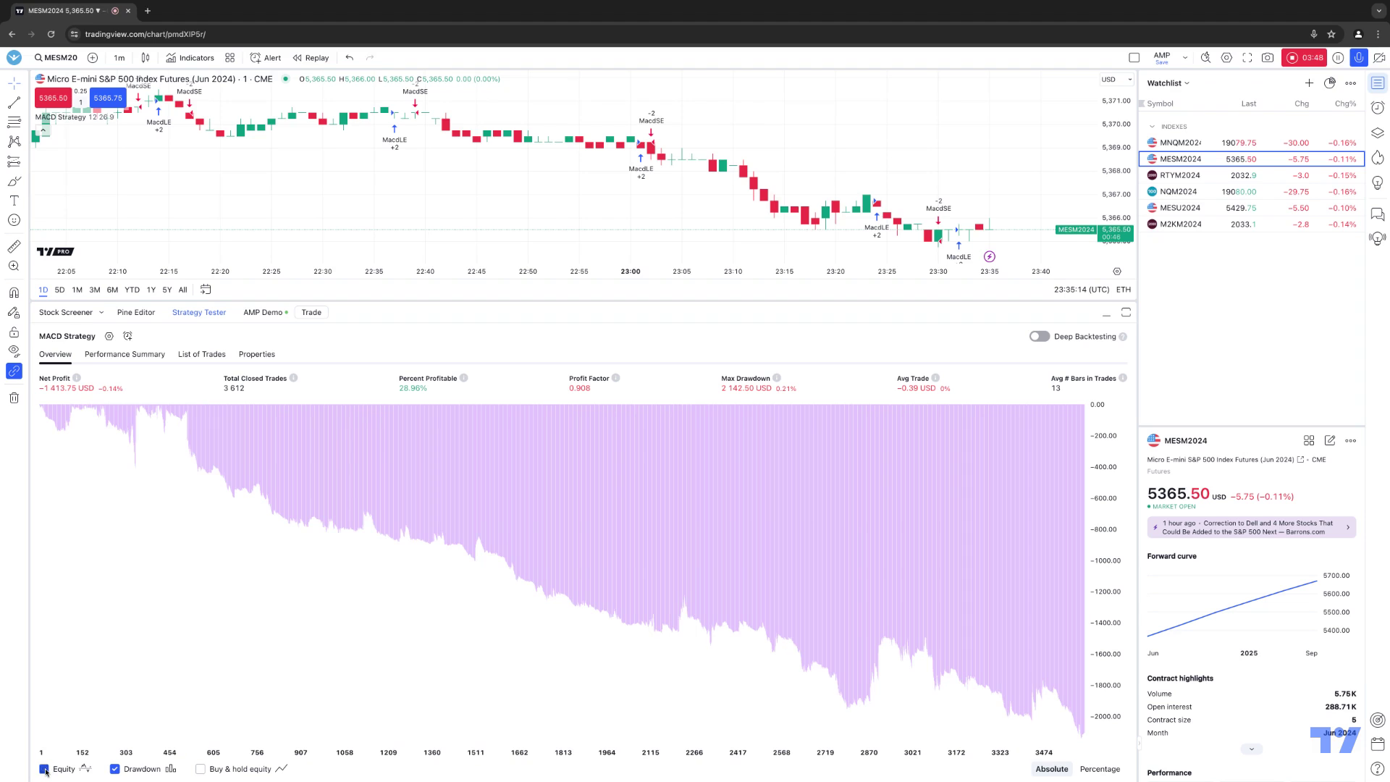
pyautogui.click(45, 769)
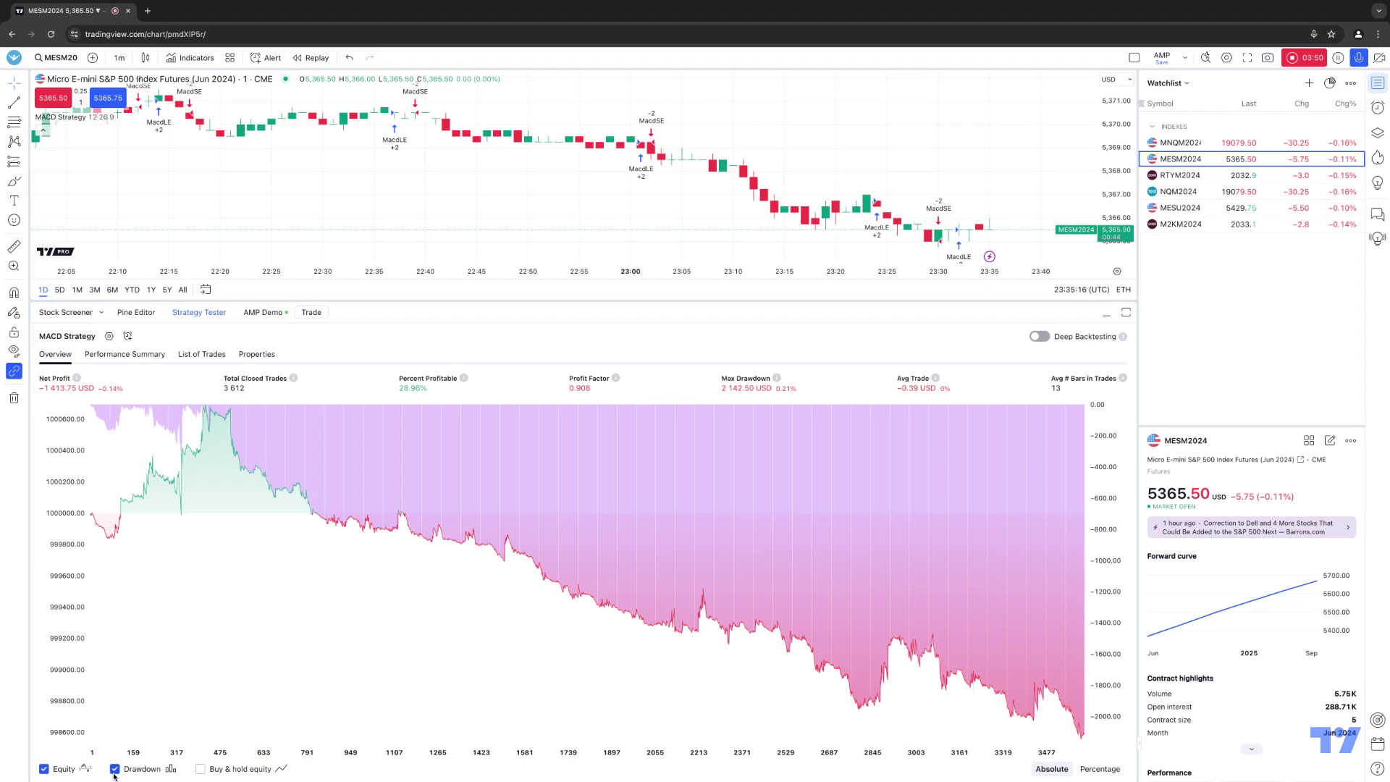
pyautogui.click(114, 769)
pyautogui.click(114, 769)
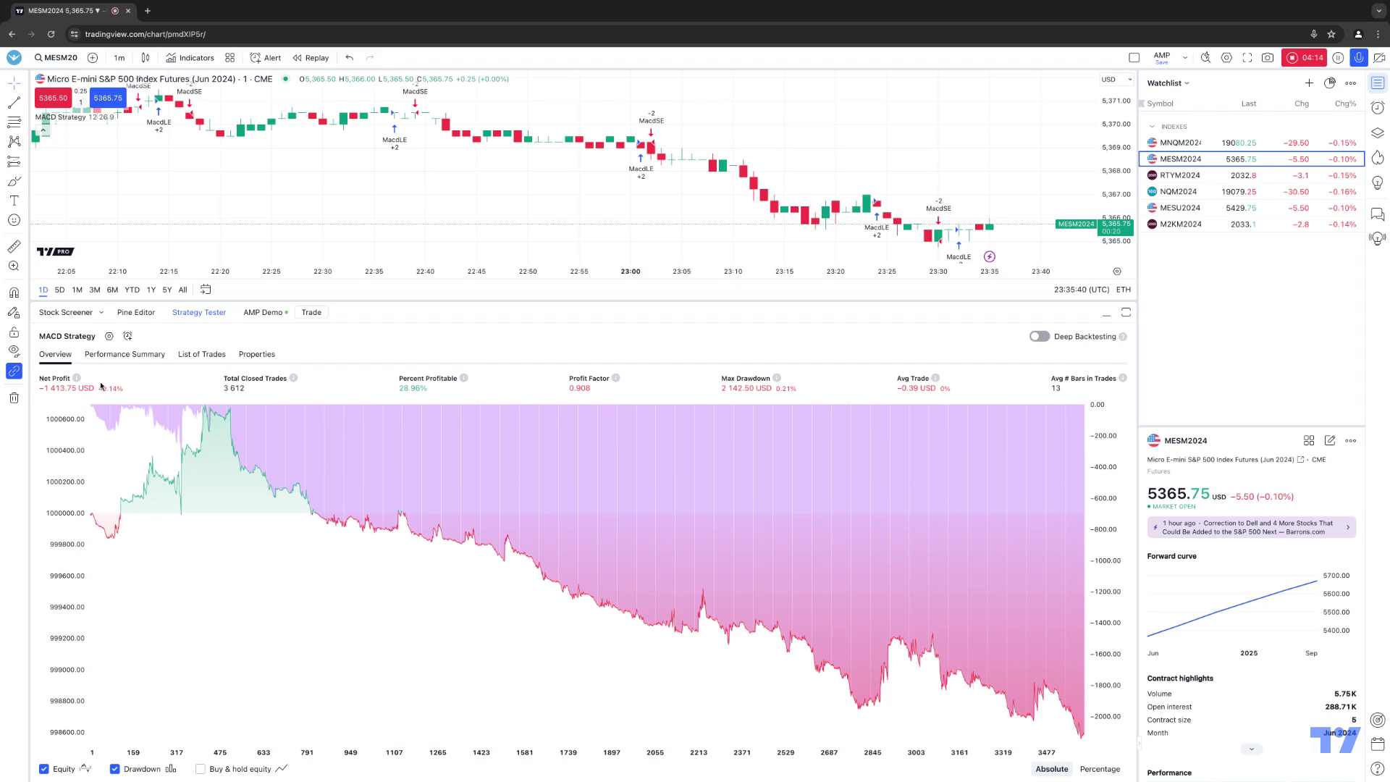
# Step: Examine the net profit and total closed trades metrics, and open the MACD backtest's performance summary
pyautogui.moveTo(77, 381)
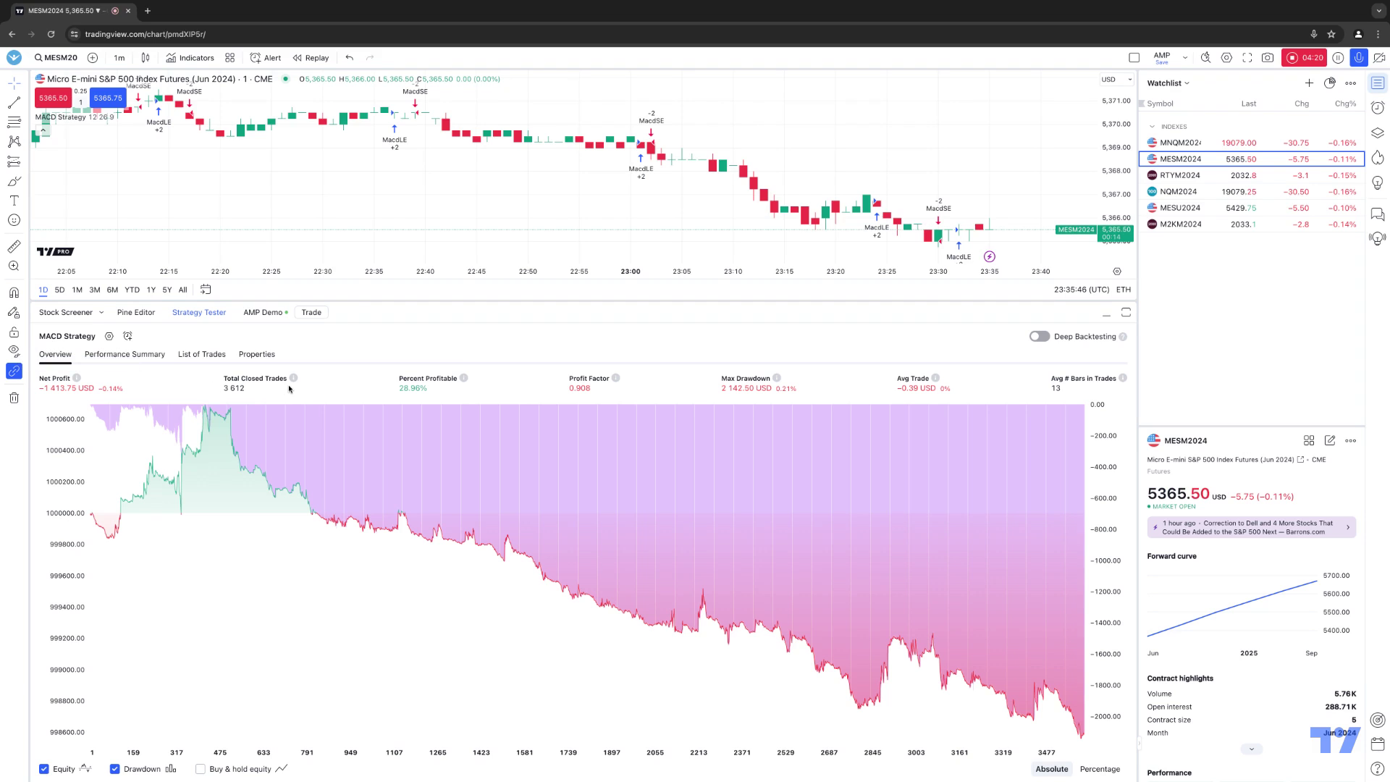
pyautogui.moveTo(293, 381)
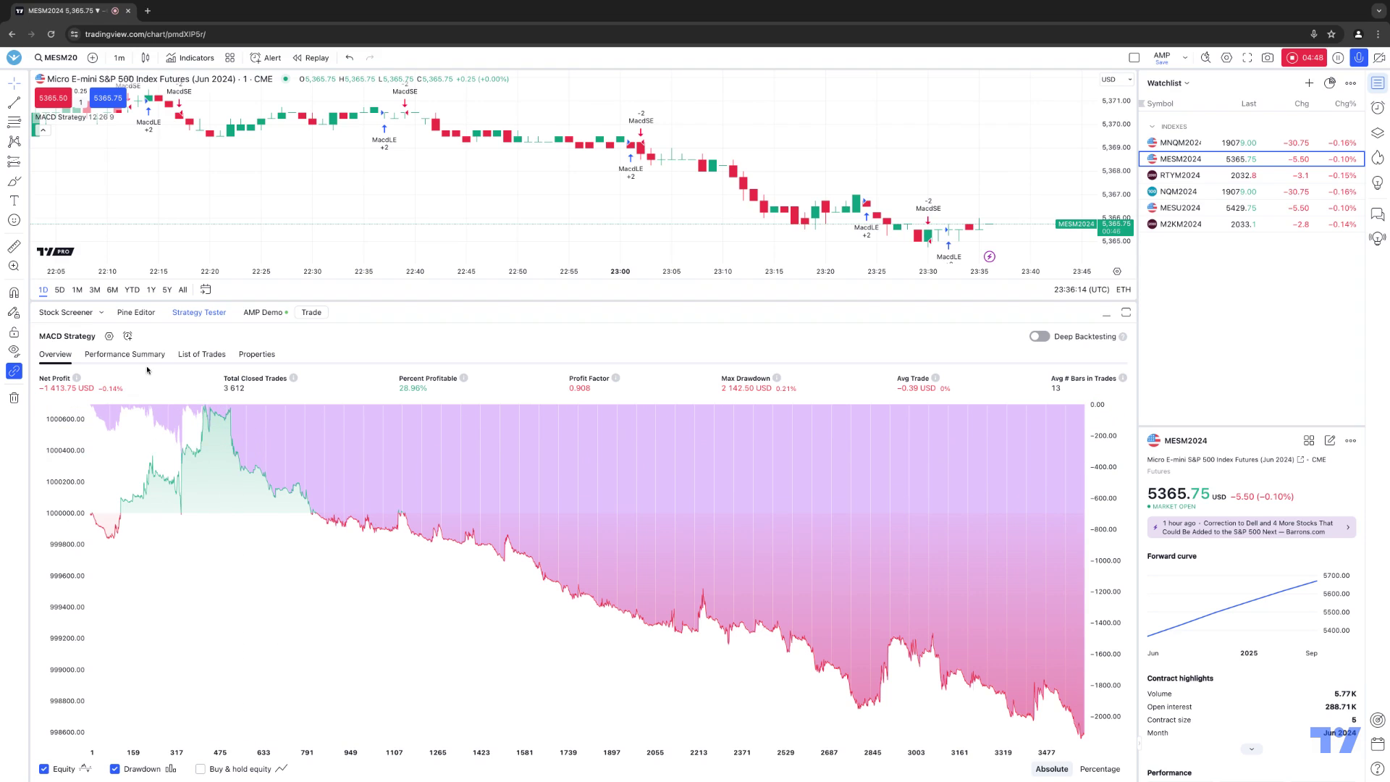
pyautogui.click(118, 355)
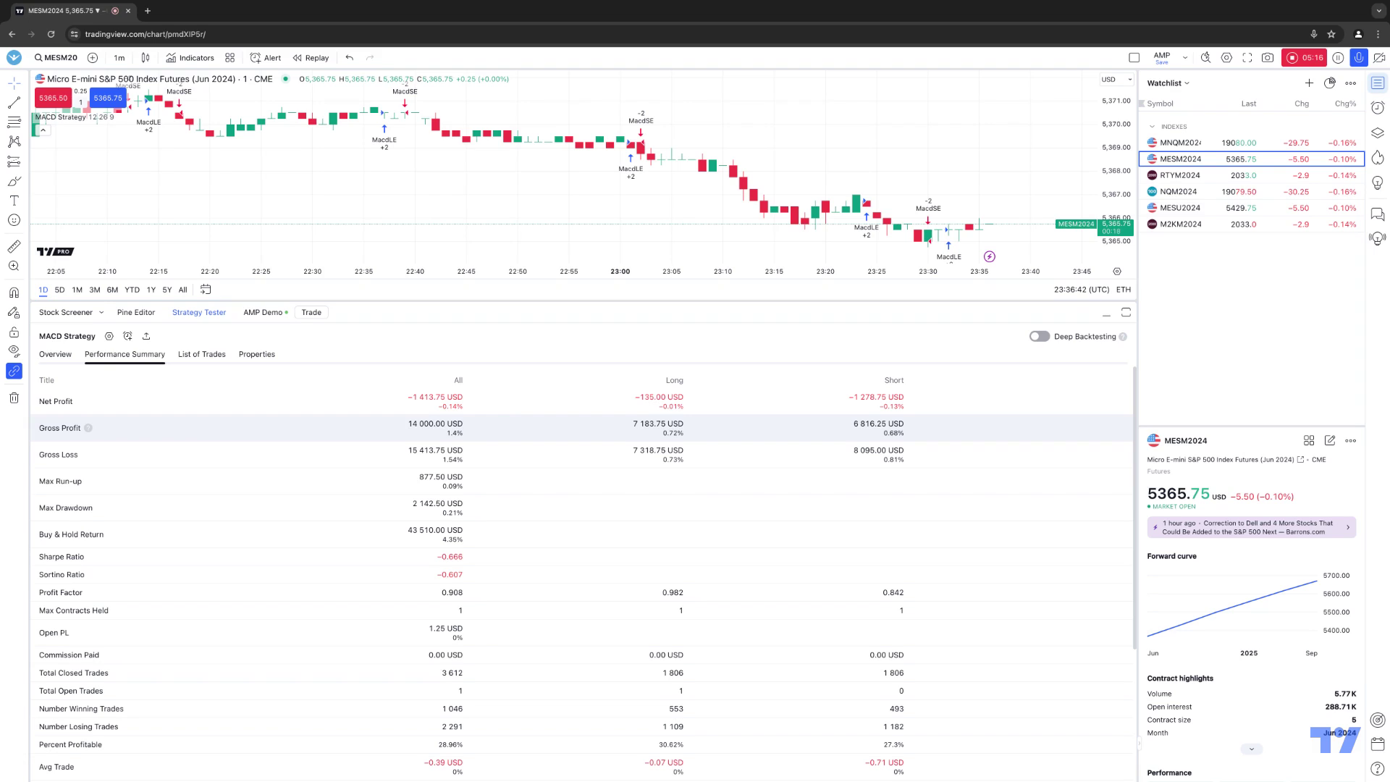
# Step: Open the backtest's list of trades and locate the most recent long entry on the chart
pyautogui.click(202, 354)
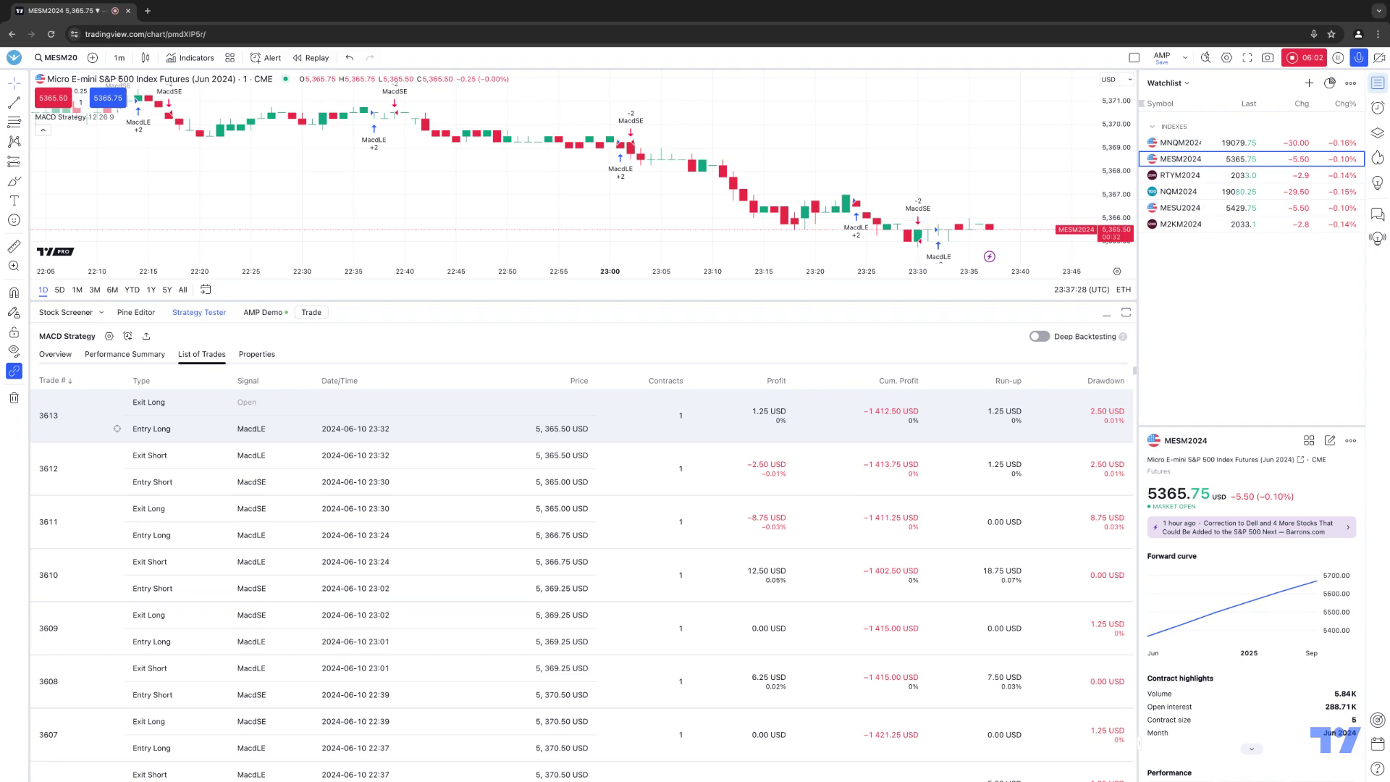
pyautogui.click(118, 430)
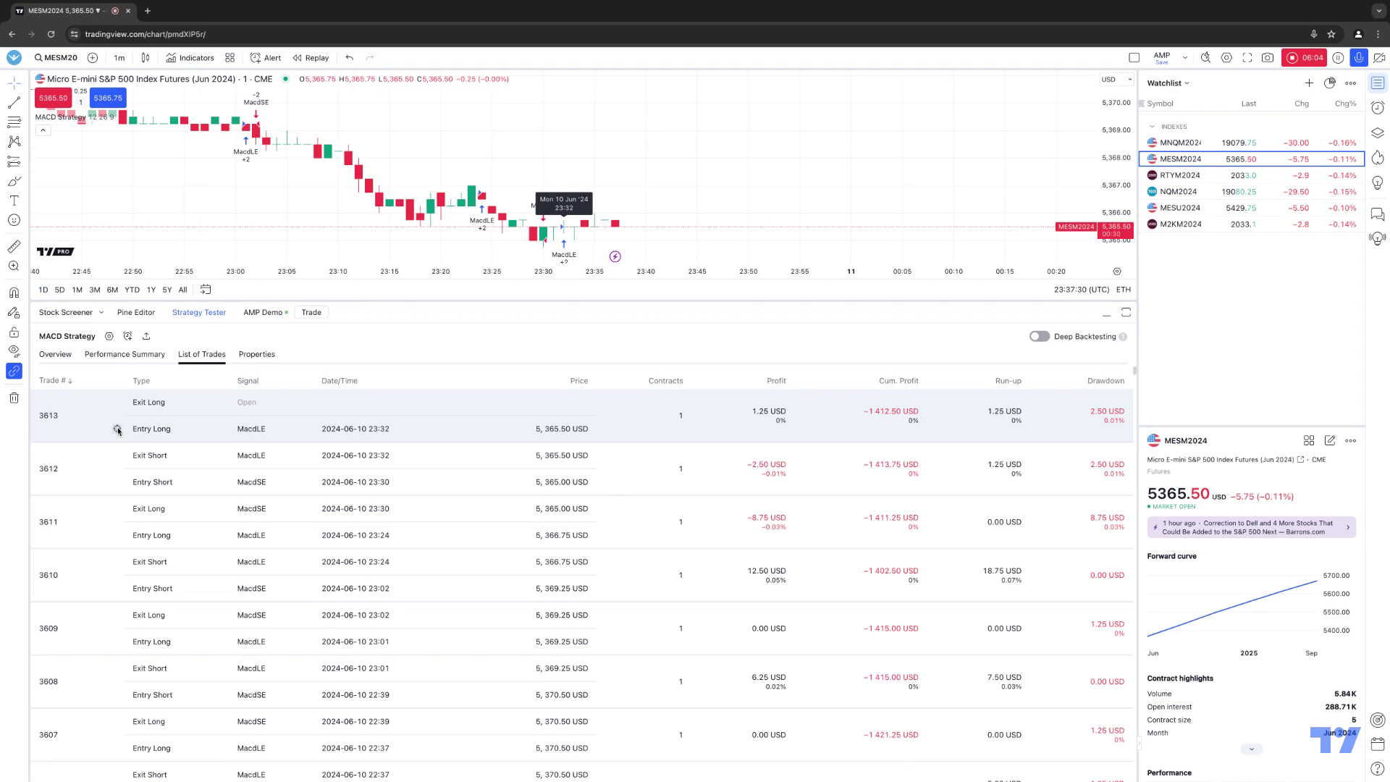
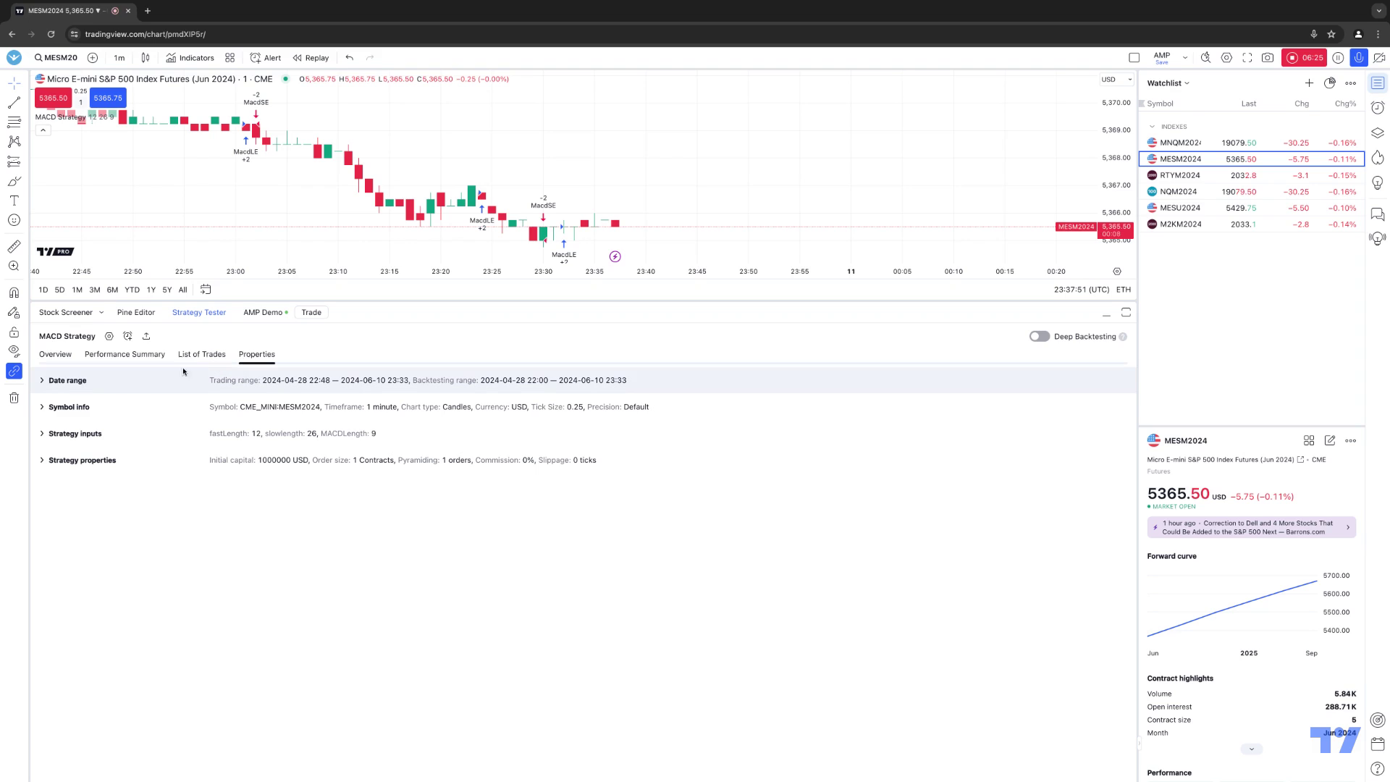
# Step: Examine the backtest's properties by expanding the date range, symbol info, strategy inputs and strategy properties
pyautogui.click(43, 382)
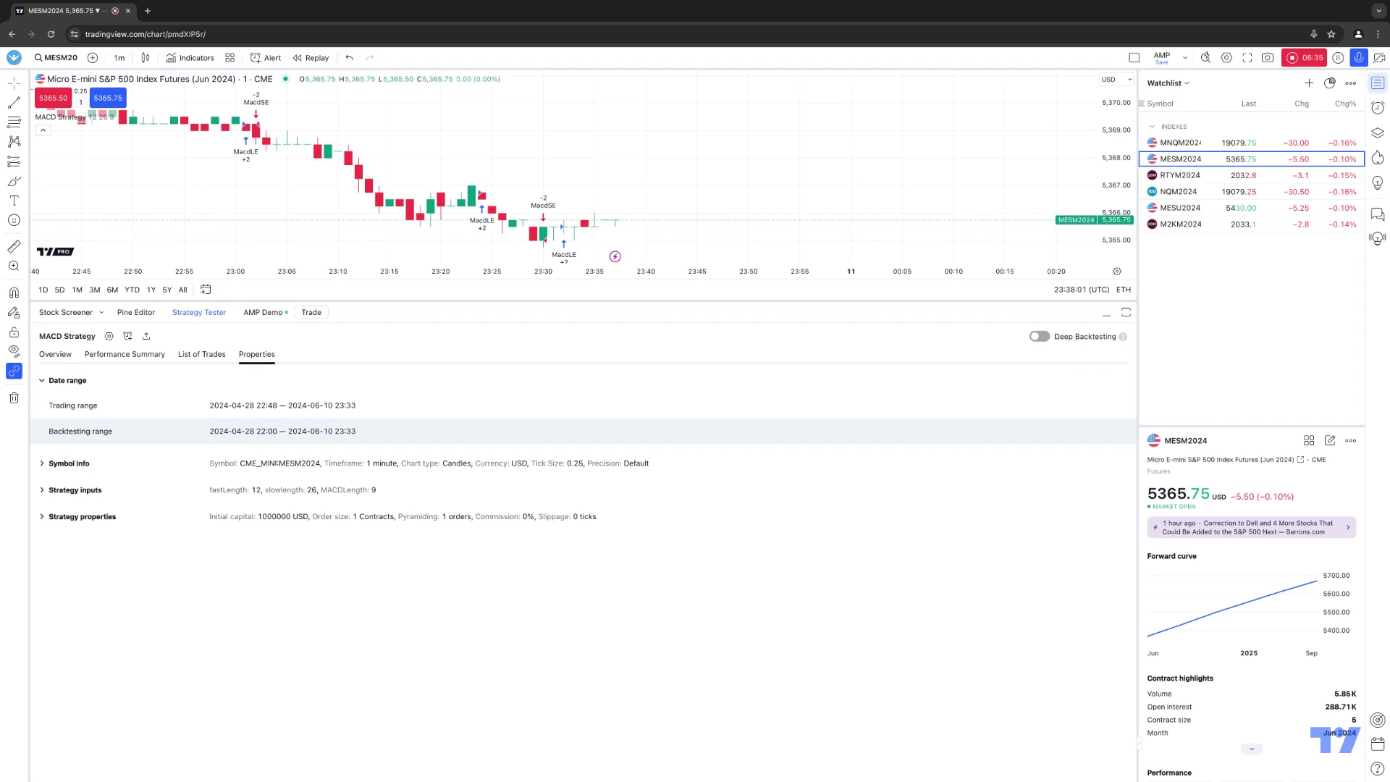
pyautogui.click(149, 464)
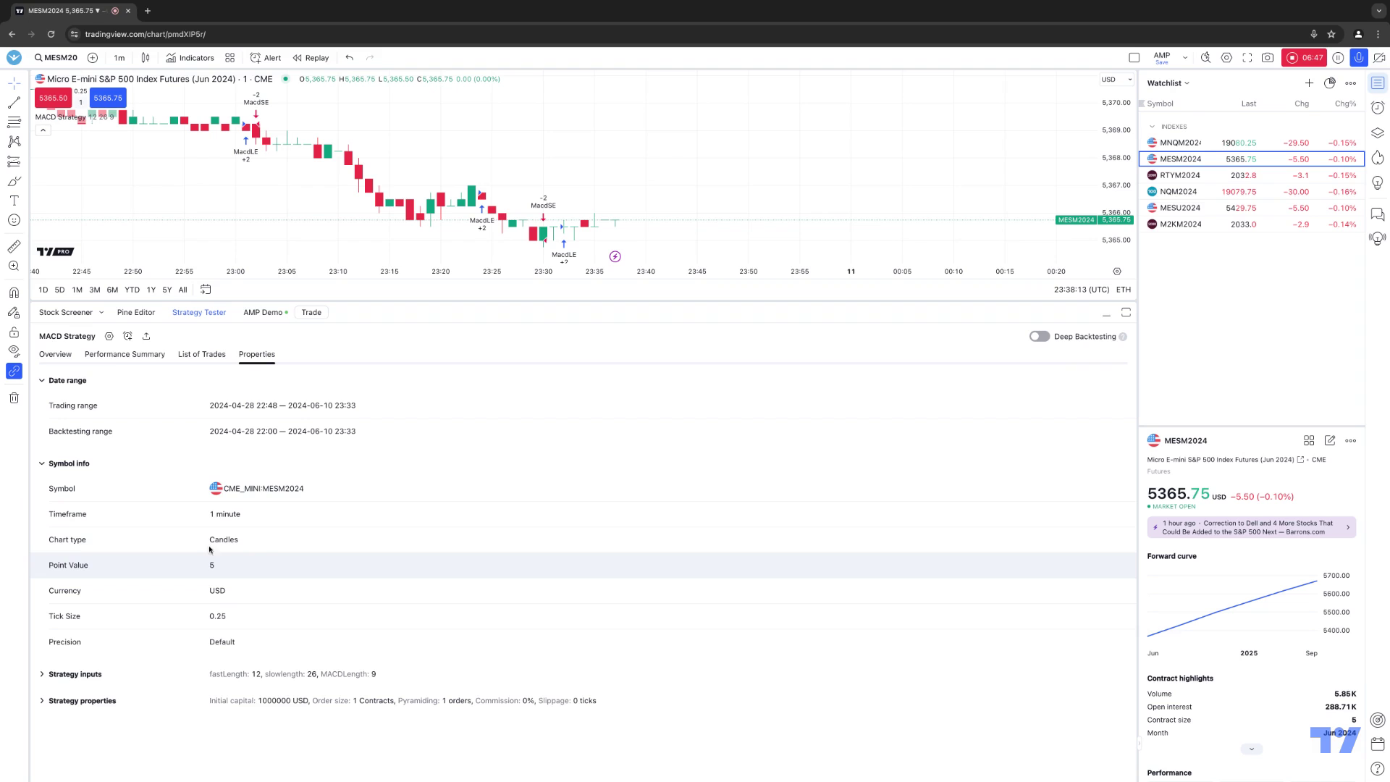
pyautogui.click(43, 465)
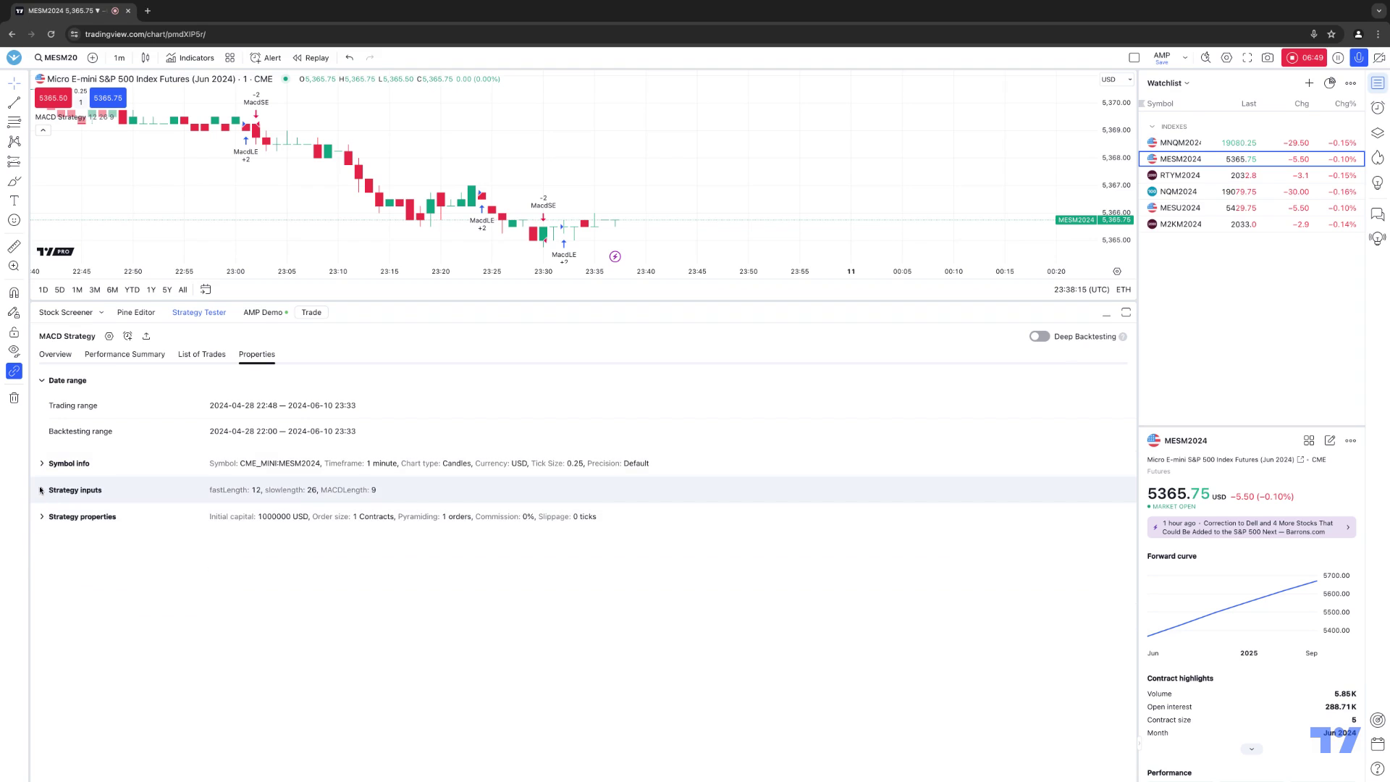
pyautogui.click(42, 491)
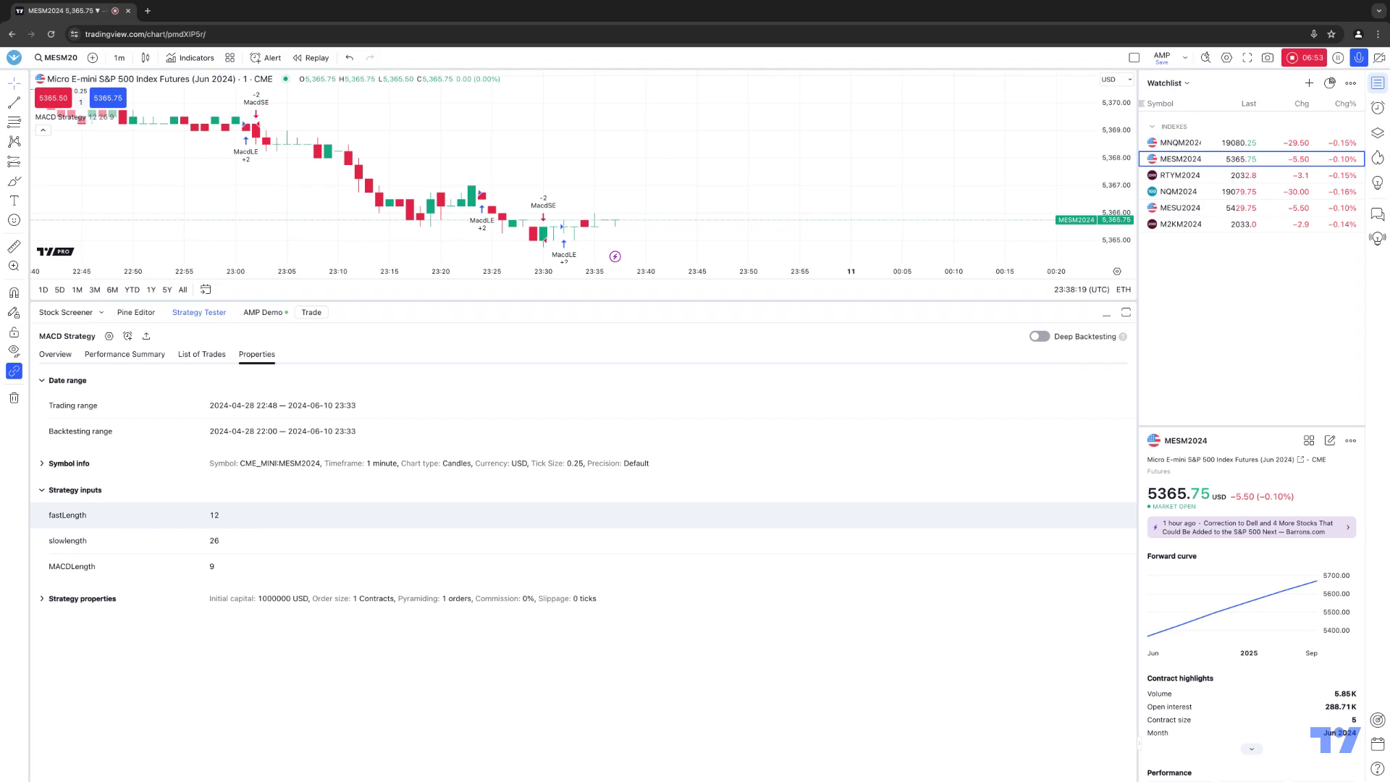
pyautogui.press('Right')
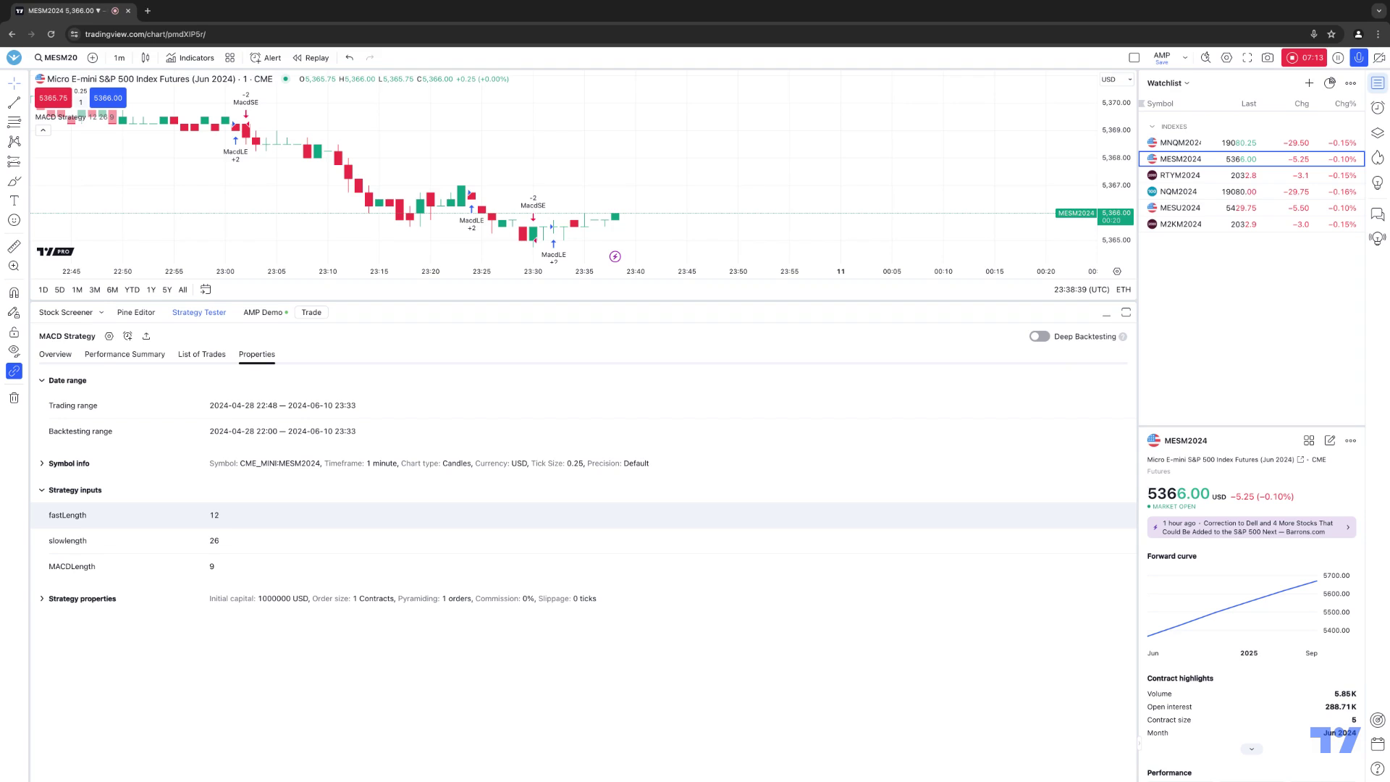
pyautogui.click(42, 599)
pyautogui.scroll(-3, 263, 575)
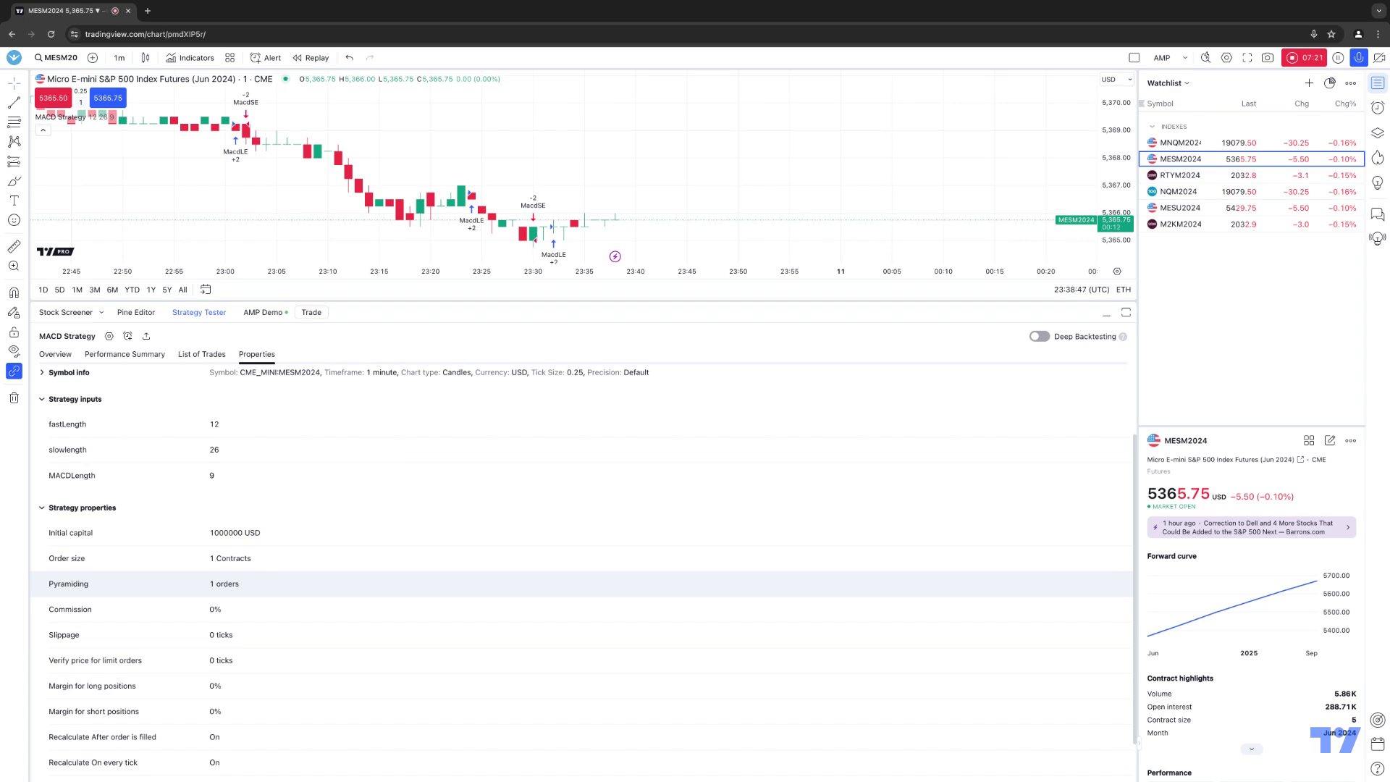
pyautogui.scroll(-1, 245, 570)
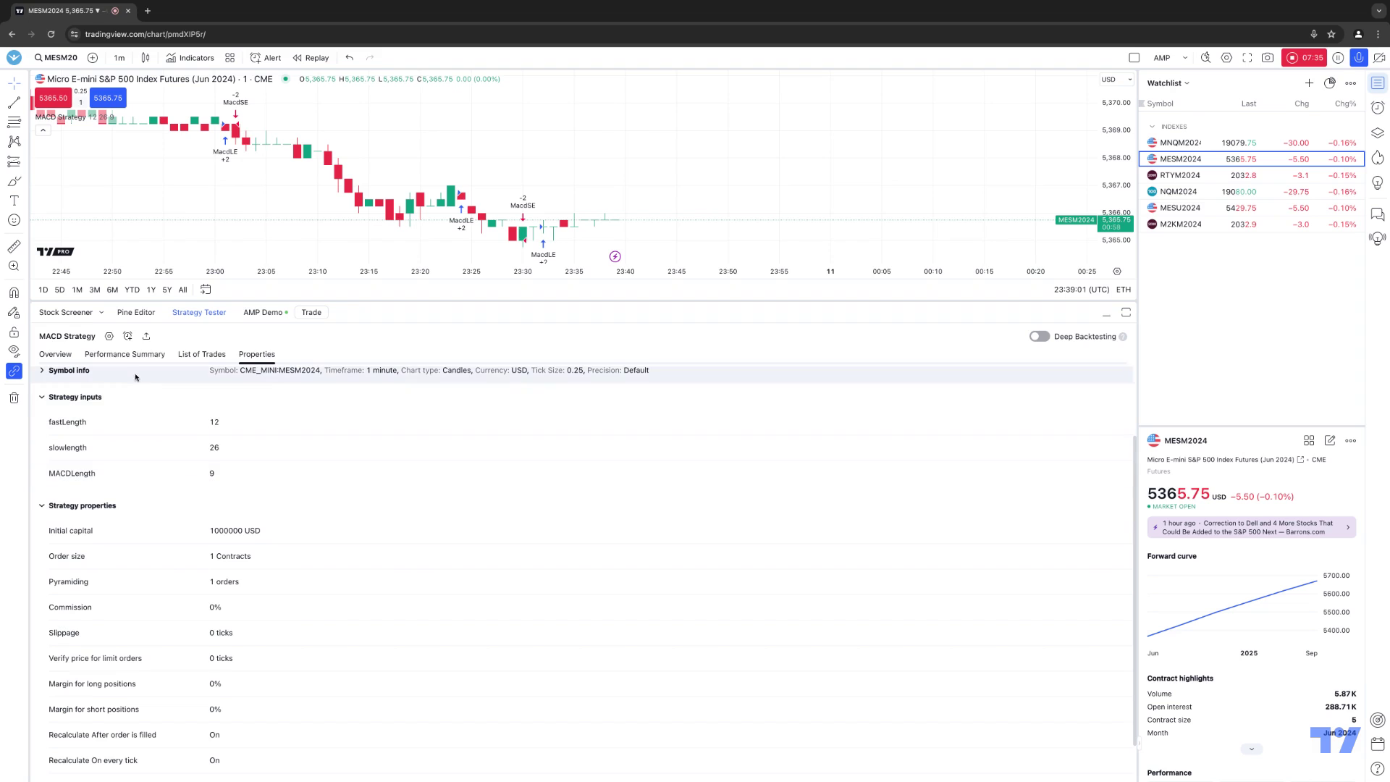
# Step: Set the MACD Strategy's initial capital to 10,000 in its settings
pyautogui.click(108, 336)
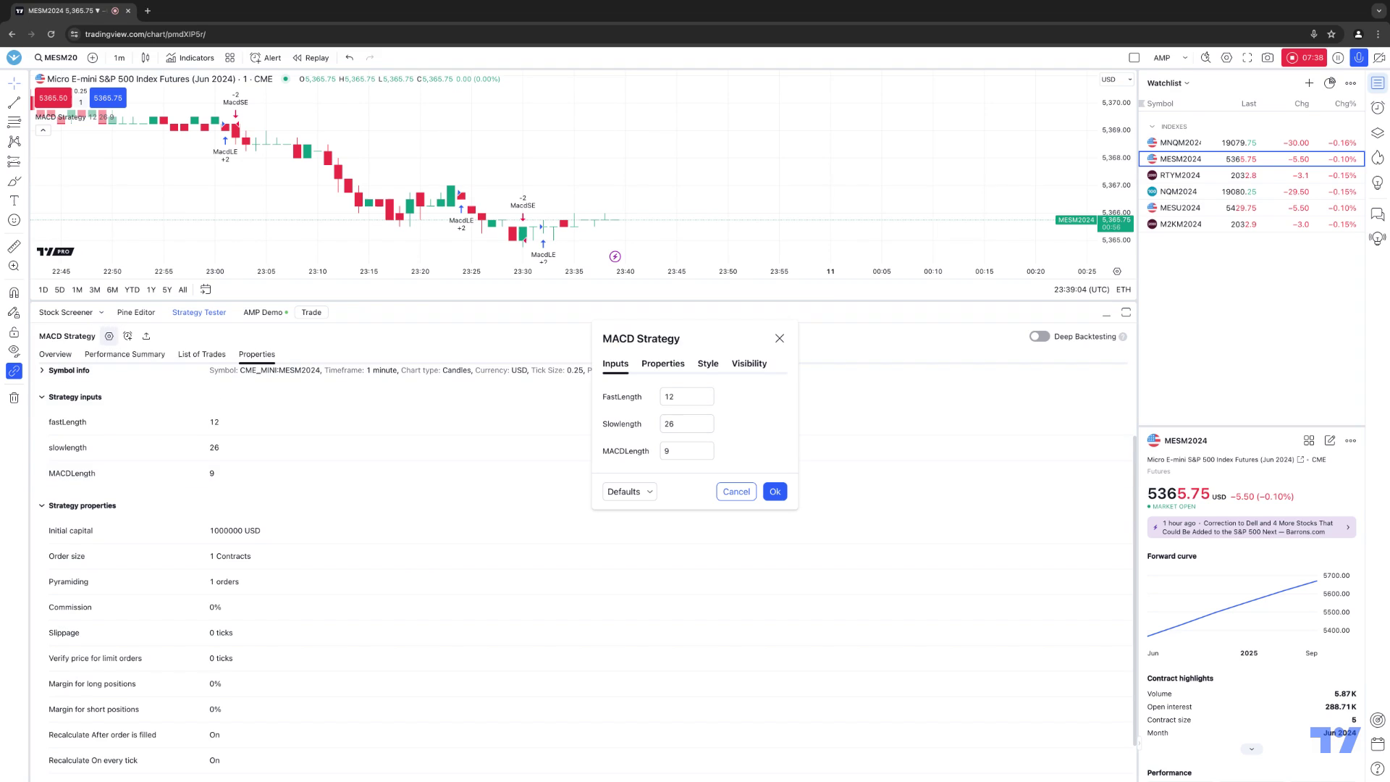
pyautogui.click(667, 364)
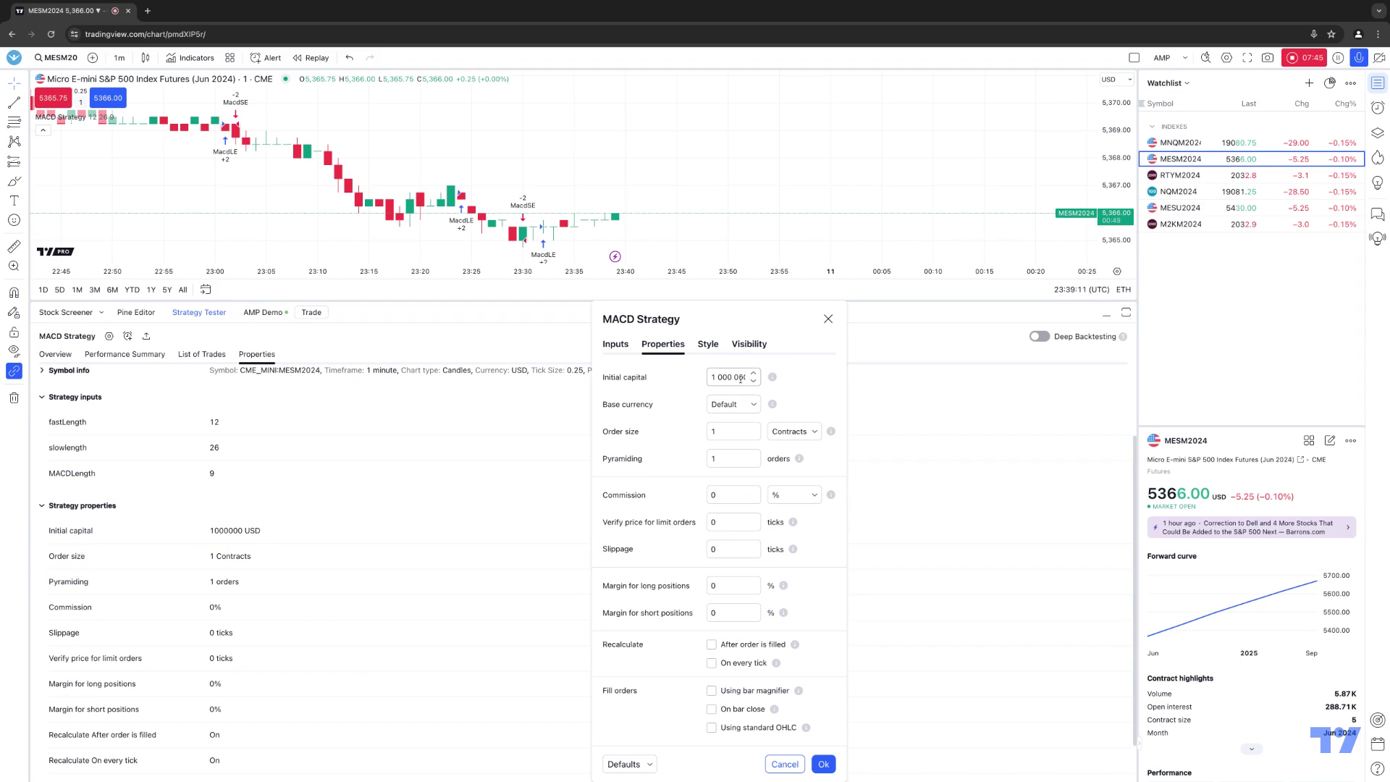
pyautogui.click(740, 379)
pyautogui.hotkey('ctrl', 'a')
pyautogui.write('10000')
# Step: Set the strategy's commission to 10% and slippage to 2 ticks, and apply the settings
pyautogui.click(724, 498)
pyautogui.press('BackSpace')
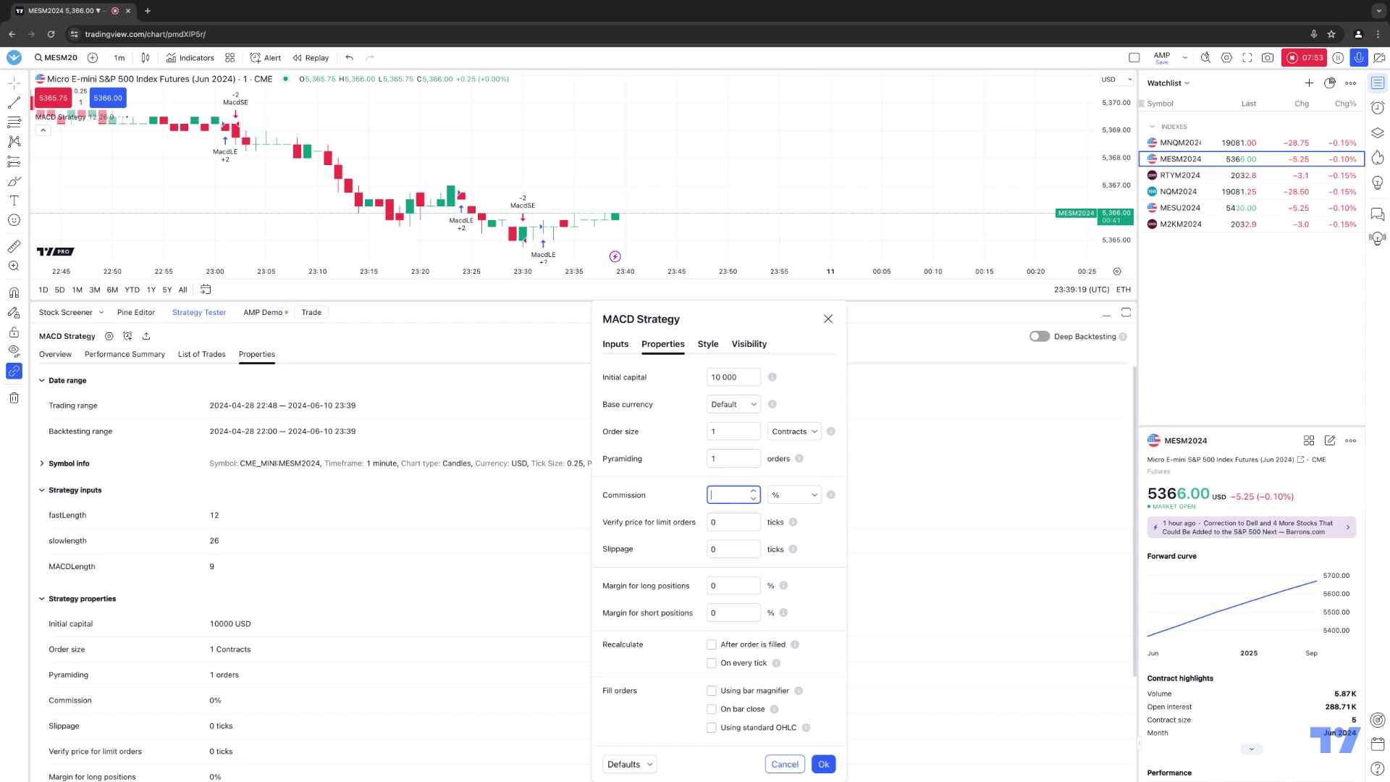
pyautogui.write('10')
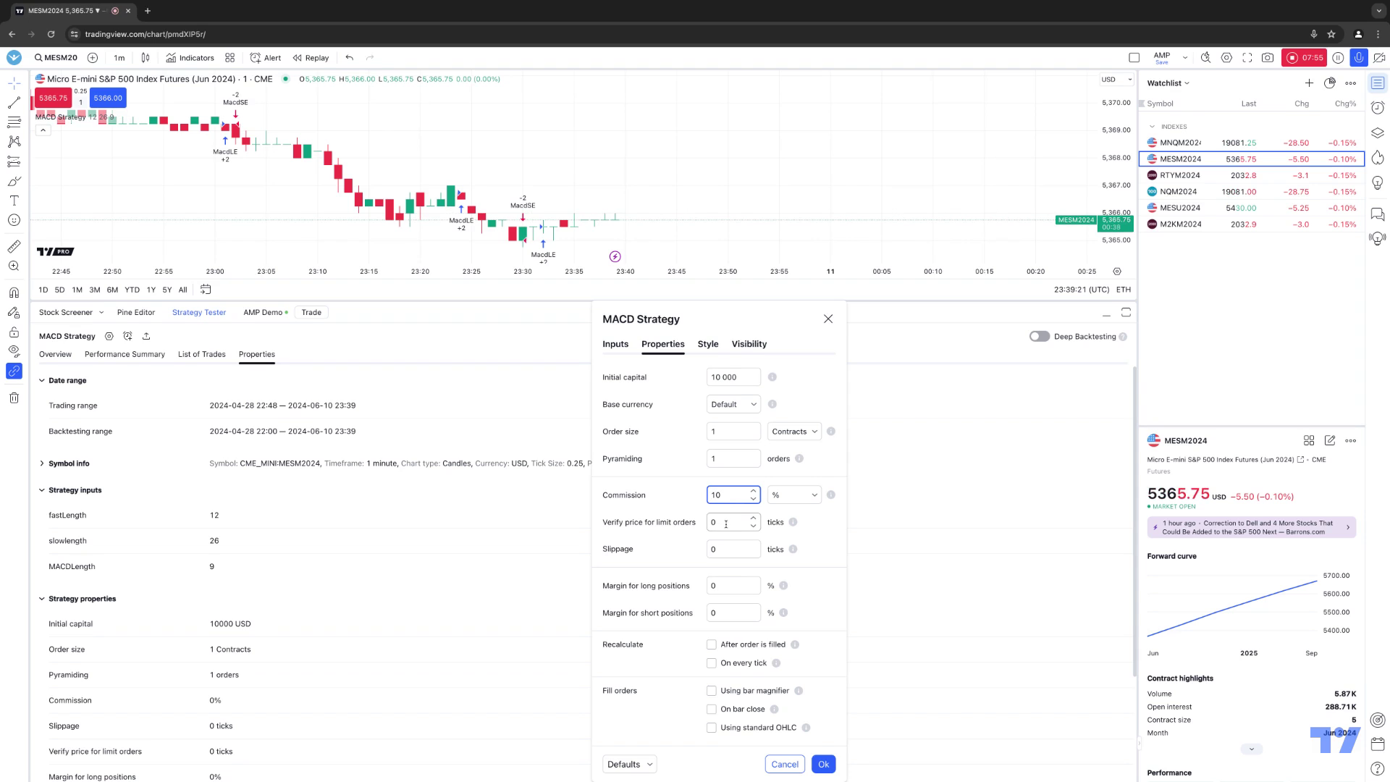
pyautogui.click(729, 552)
pyautogui.press('BackSpace')
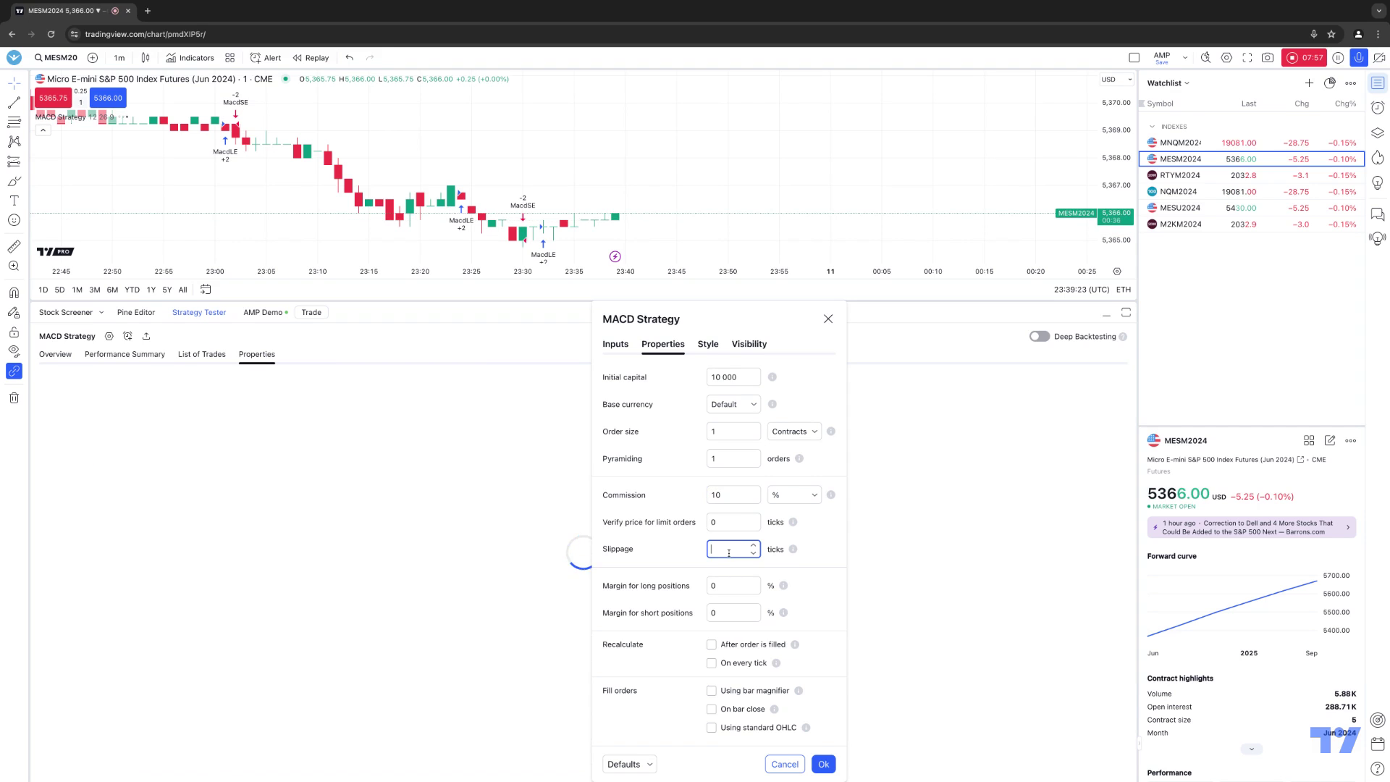
pyautogui.write('2')
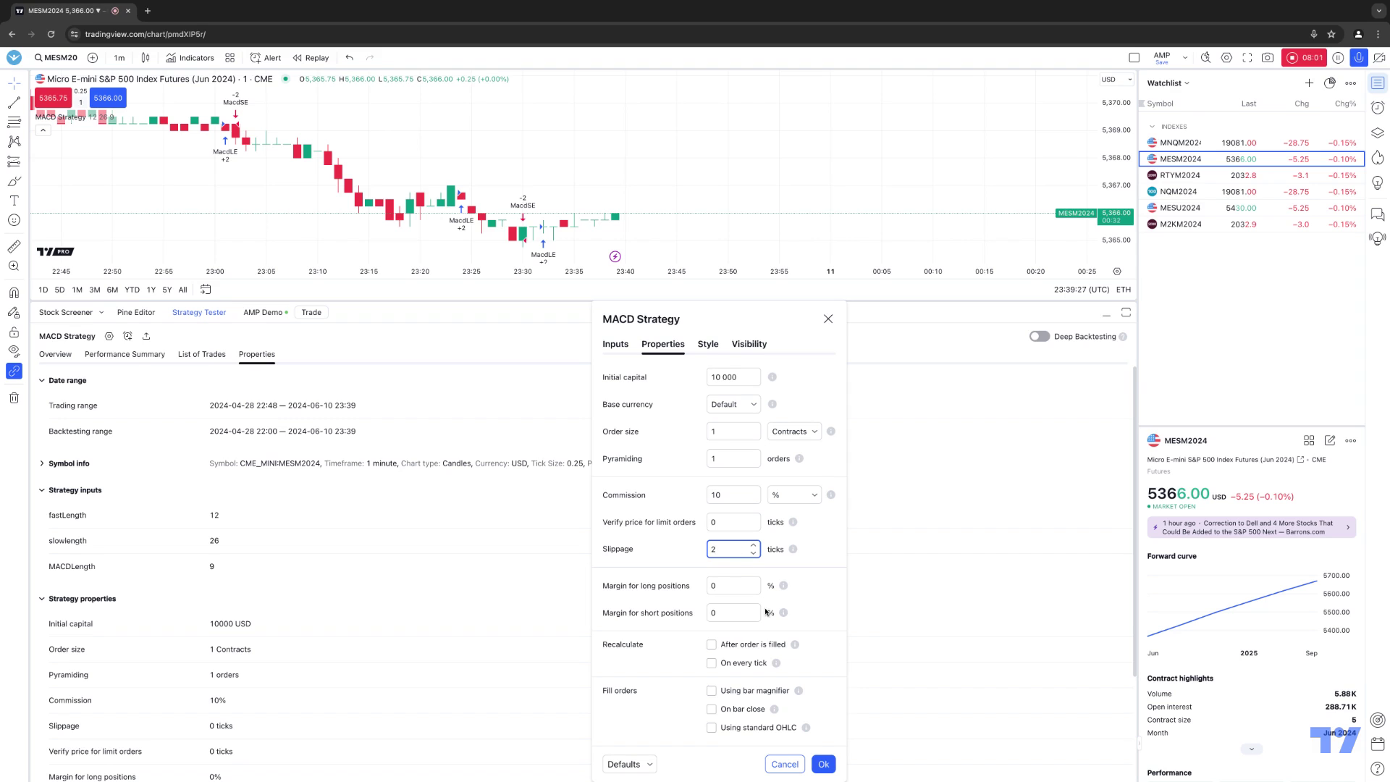
pyautogui.click(824, 764)
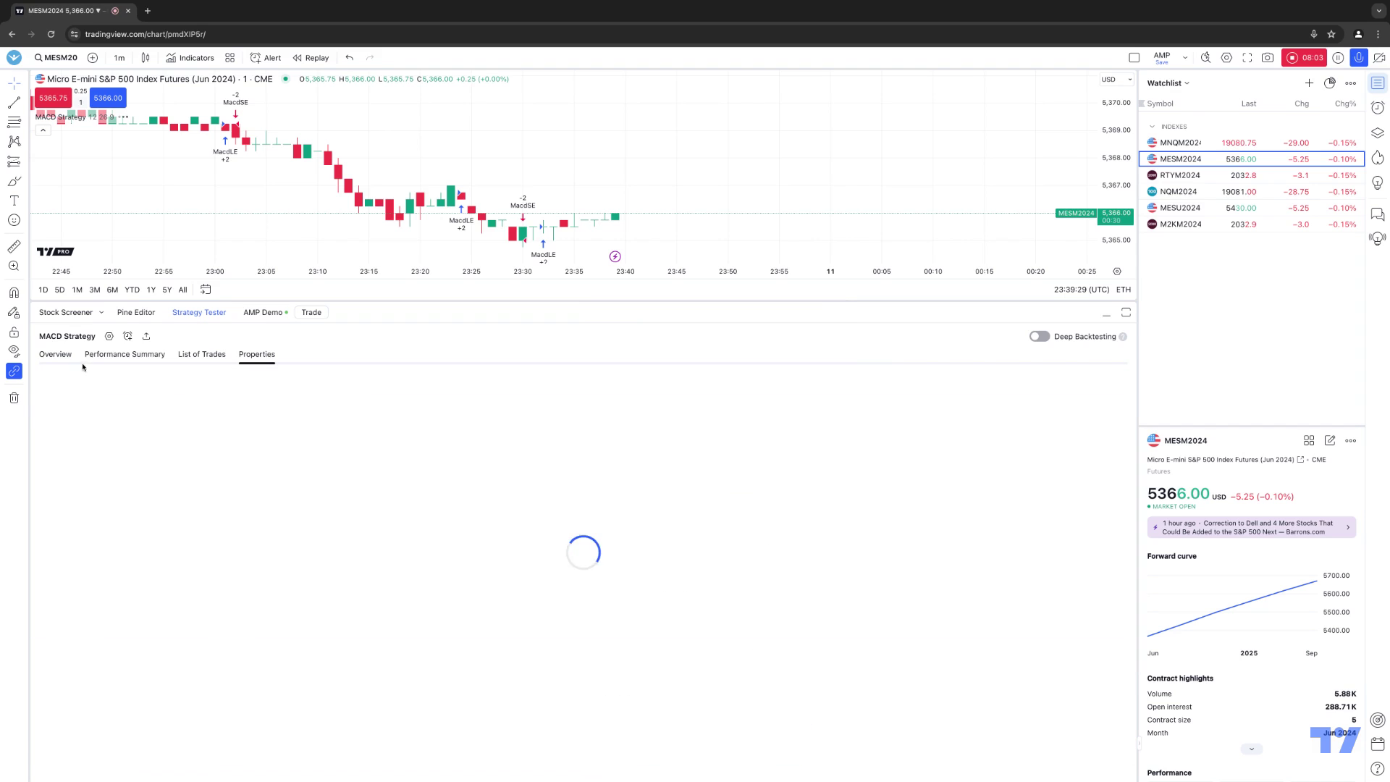
# Step: Review the recalculated backtest in the overview, performance summary and list of trades
pyautogui.click(58, 355)
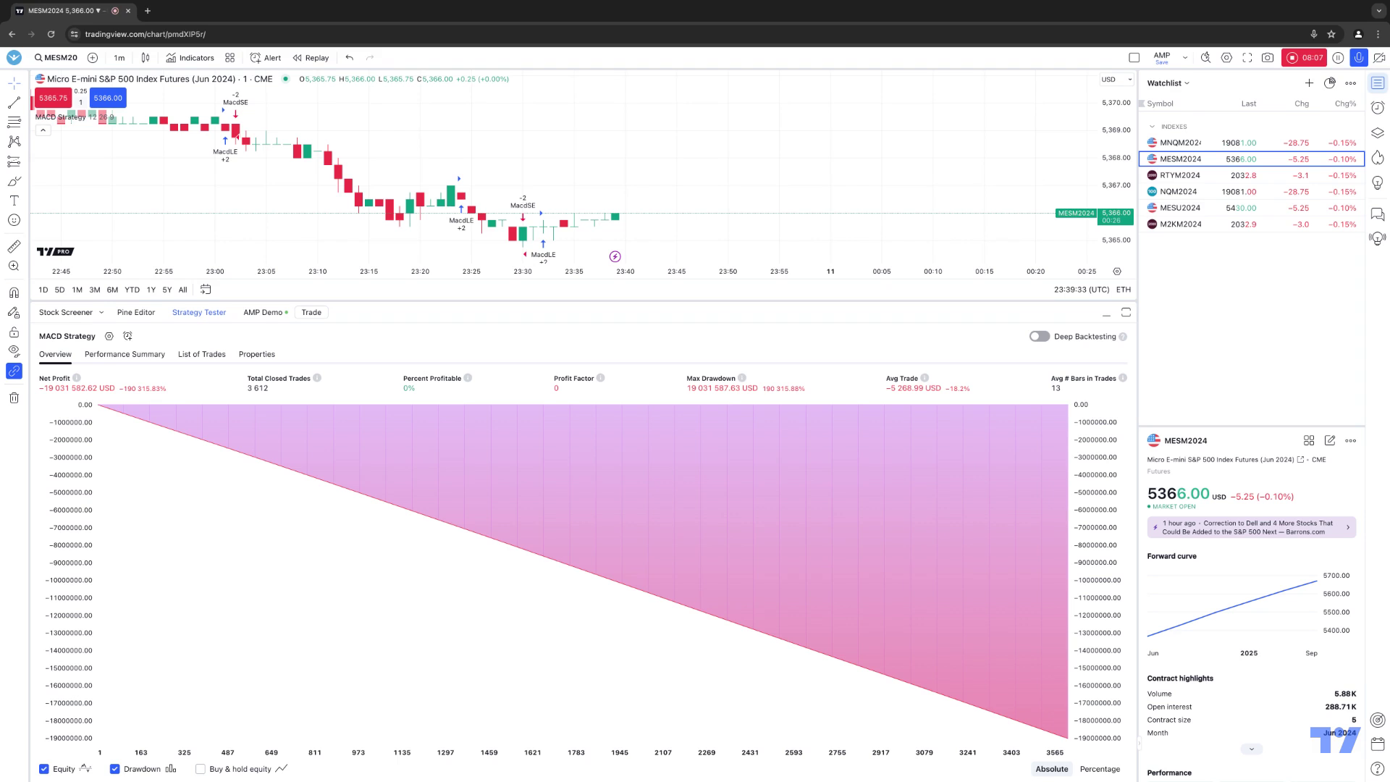
pyautogui.click(124, 355)
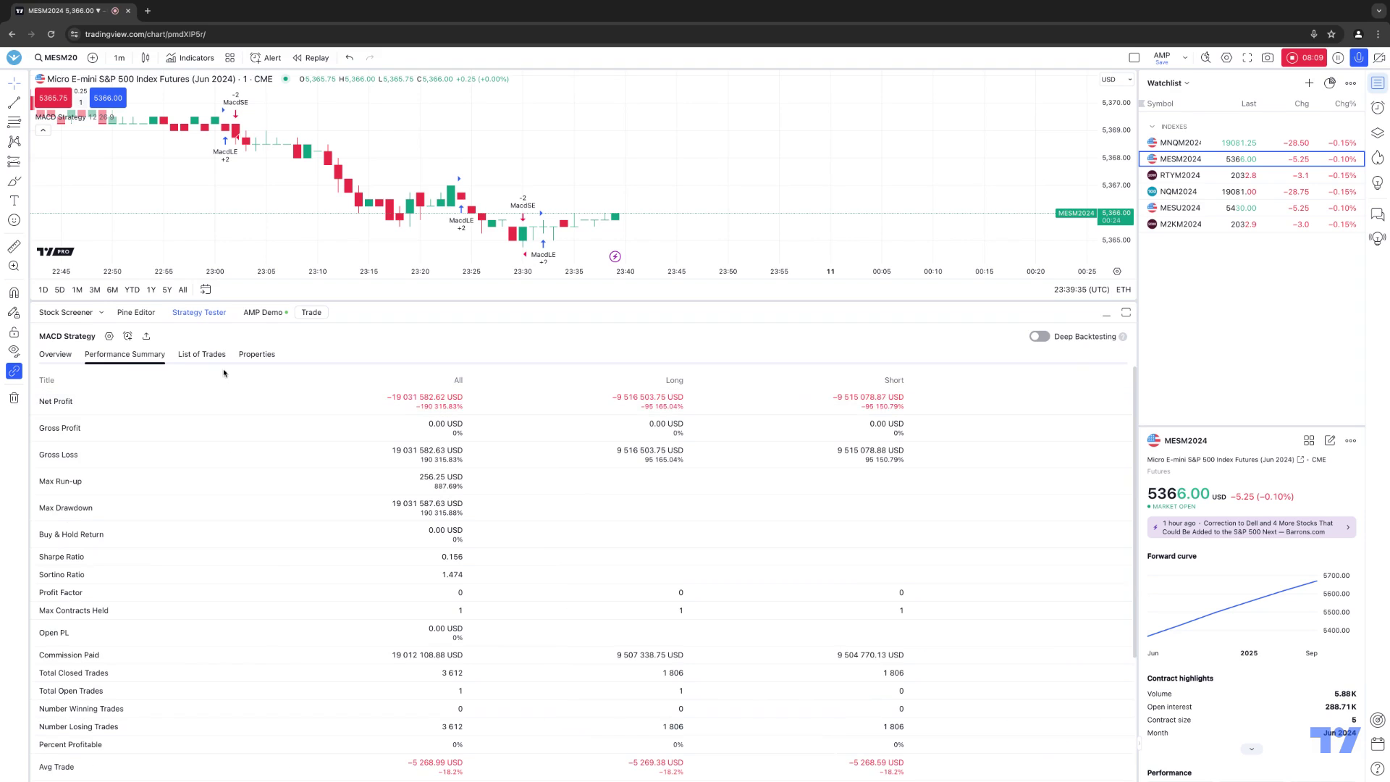
pyautogui.click(200, 355)
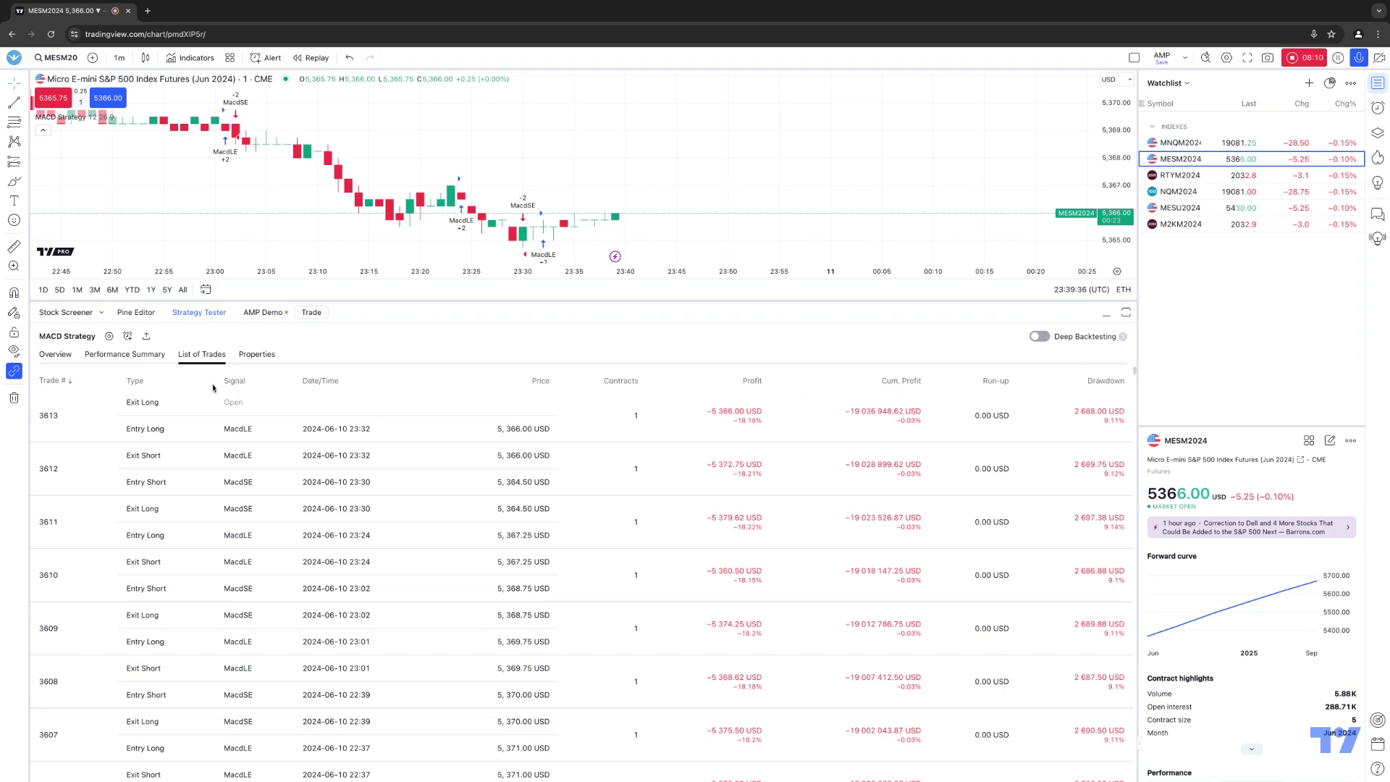
# Step: Check the strategy properties used for the recalculated backtest and return to its overview
pyautogui.click(251, 357)
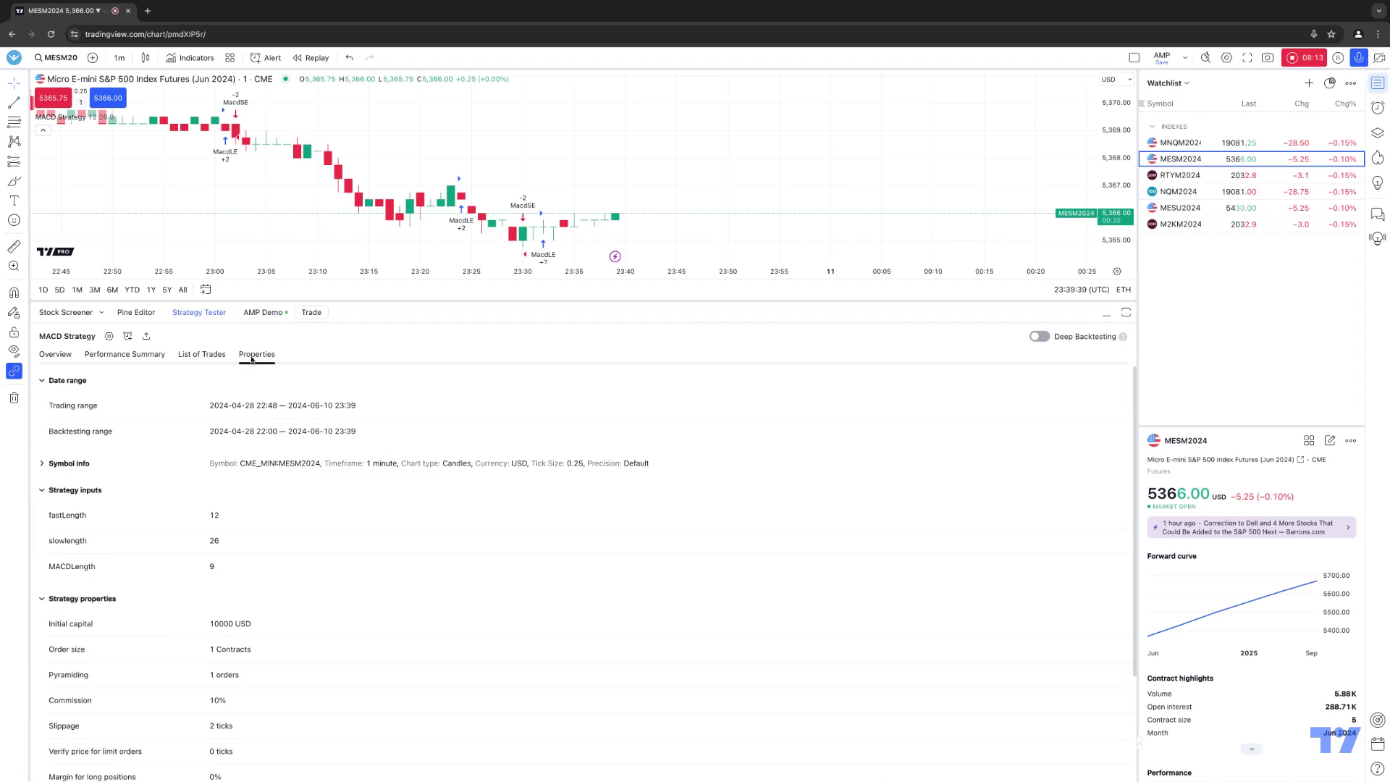
pyautogui.click(55, 355)
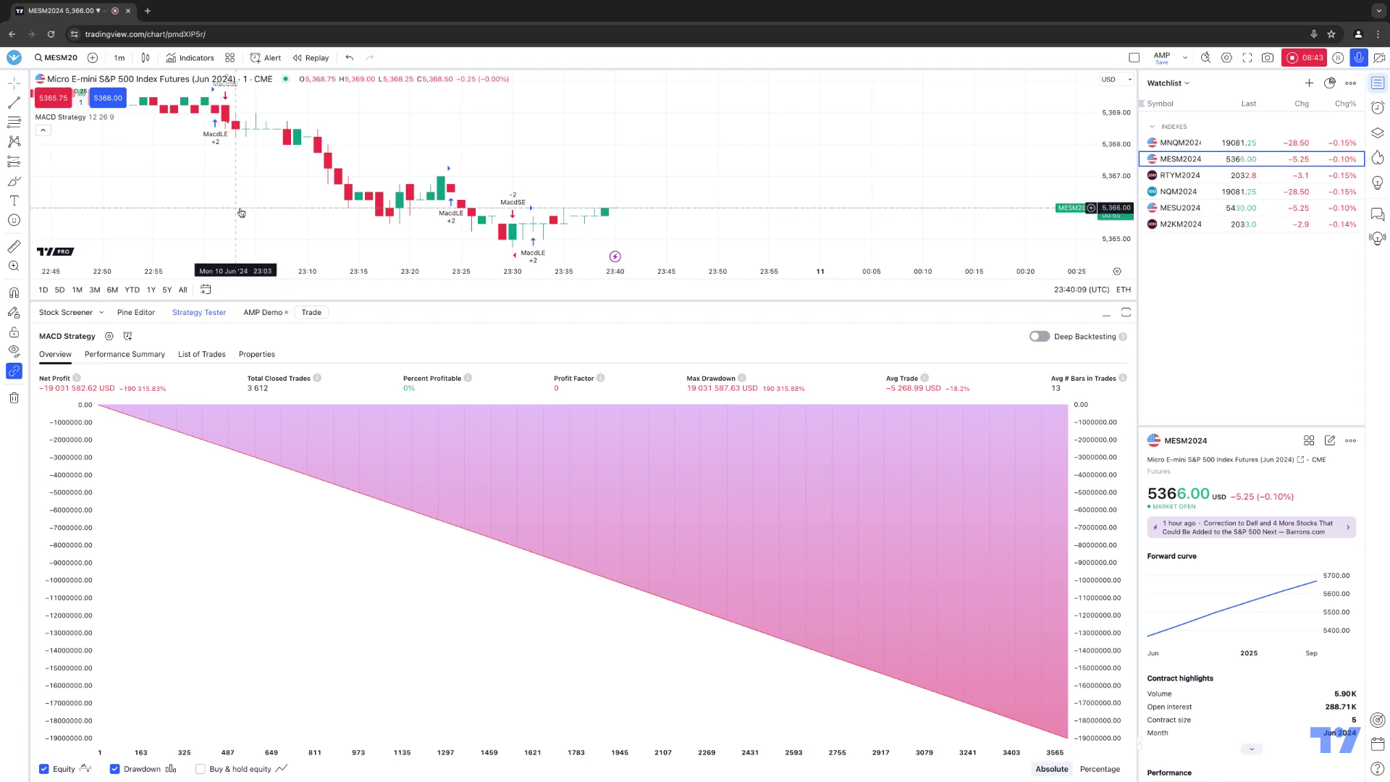
# Step: Open the MACD Strategy's source code from the chart and examine the read-only script
pyautogui.moveTo(62, 121)
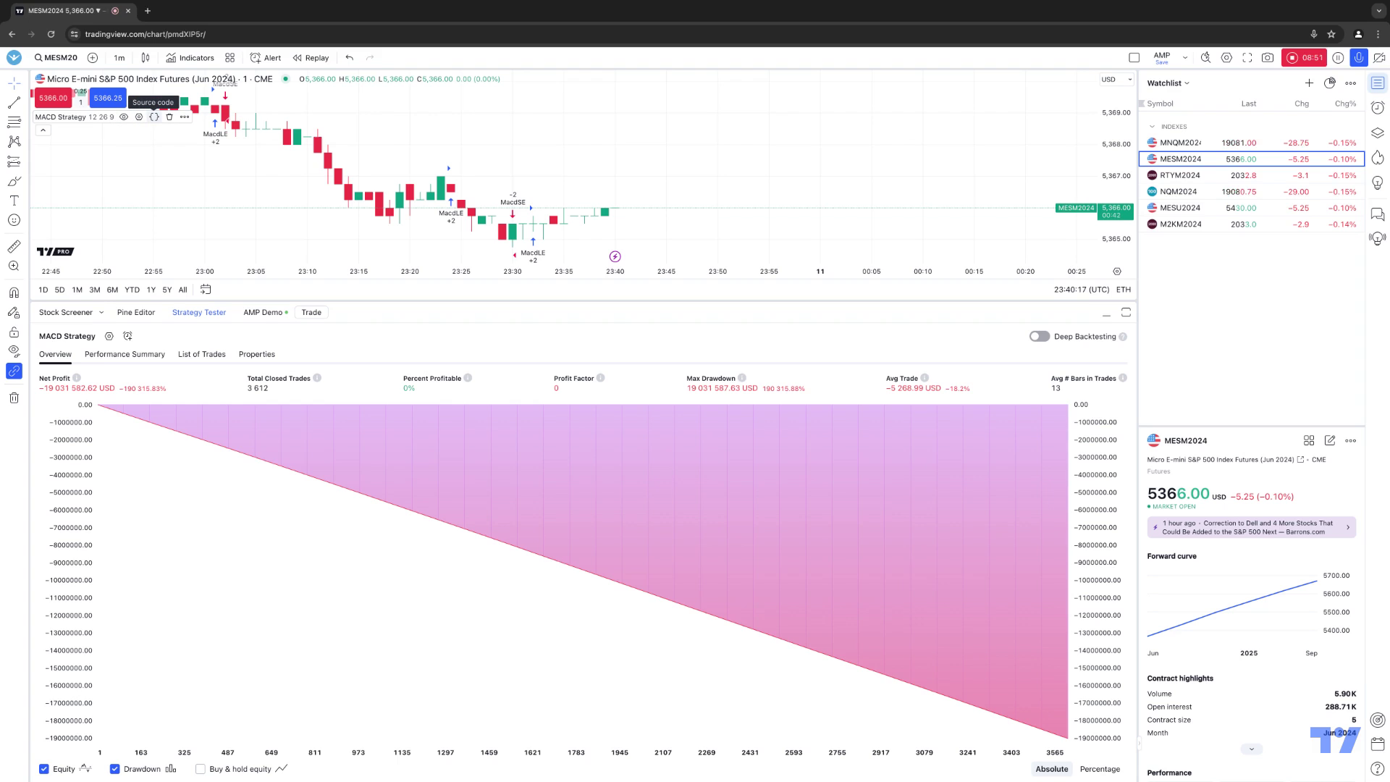
pyautogui.click(154, 116)
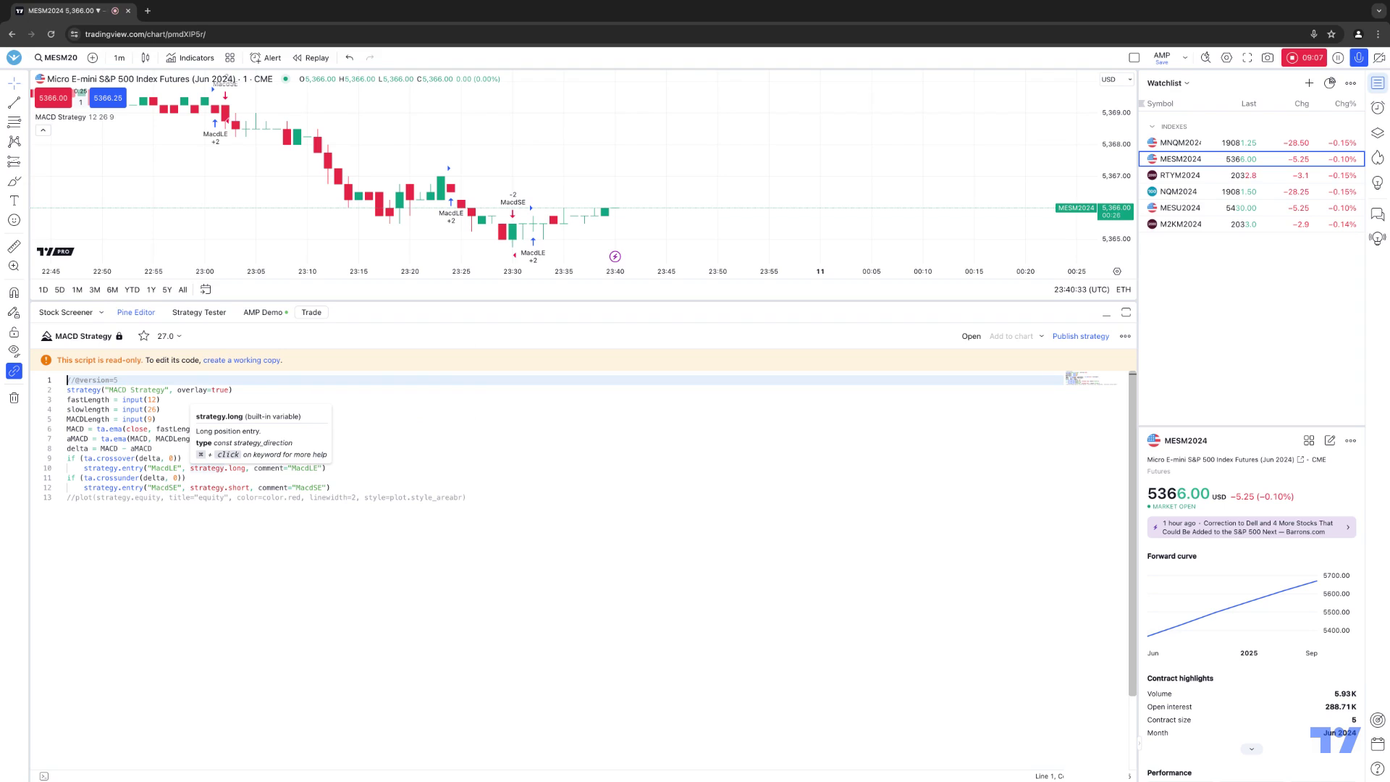
pyautogui.click(282, 543)
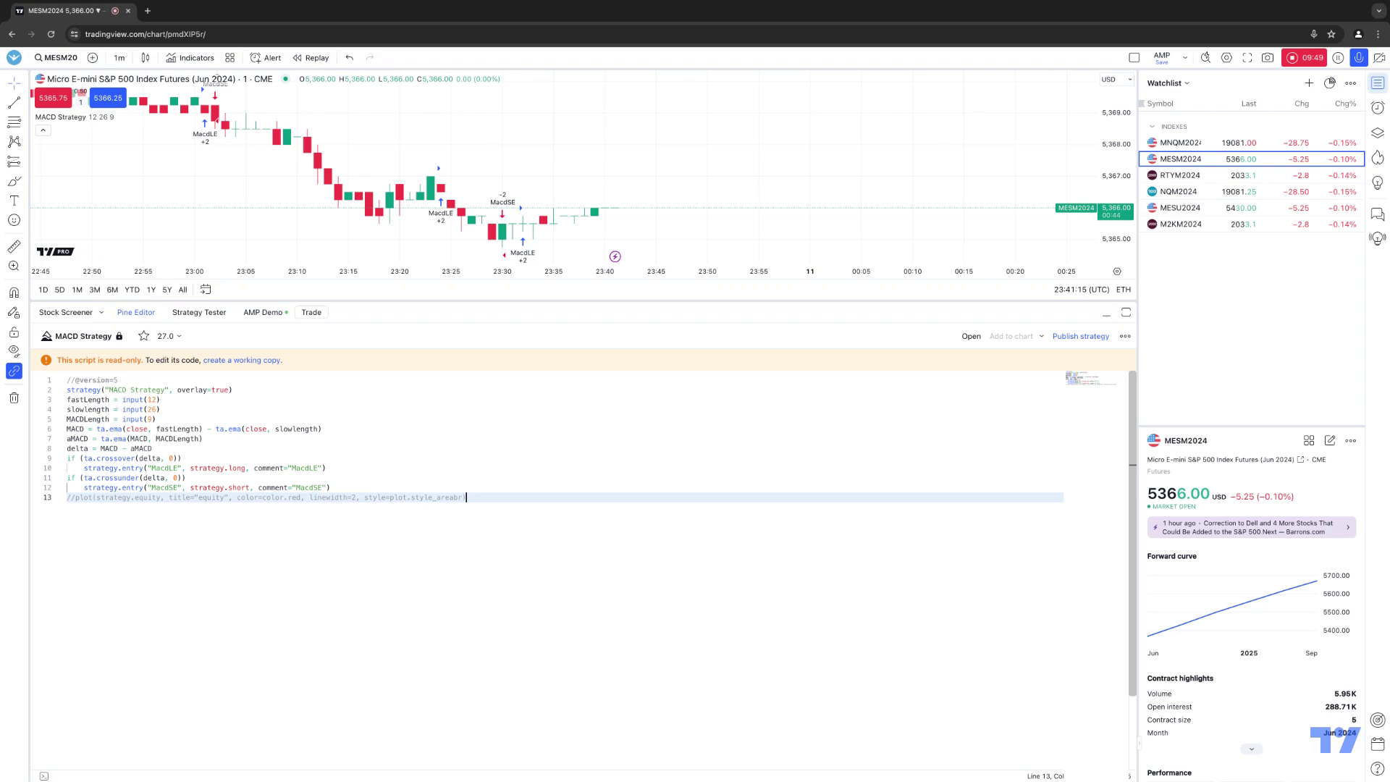
# Step: Inspect the backtest's properties and the MACD Strategy's input settings, and cancel without applying changes
pyautogui.click(203, 316)
pyautogui.click(257, 355)
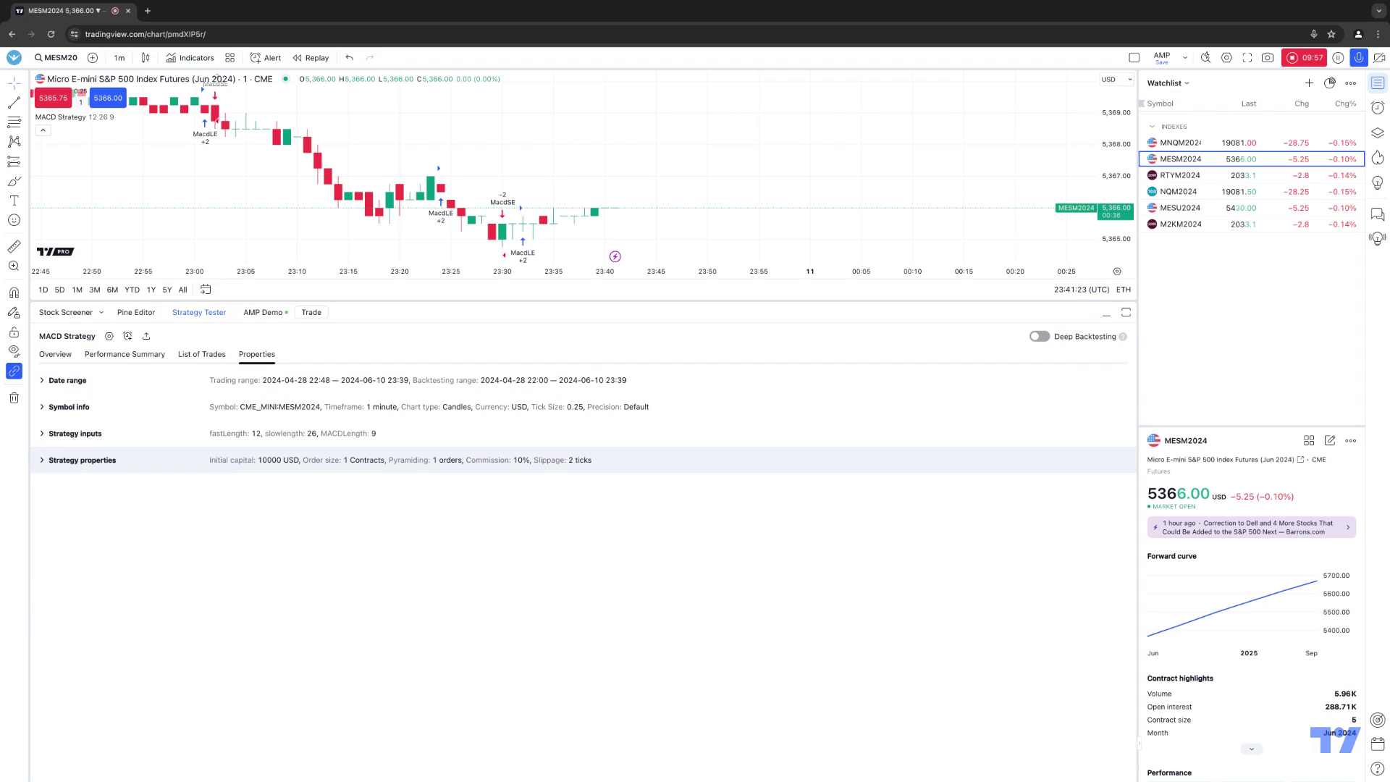
pyautogui.click(109, 336)
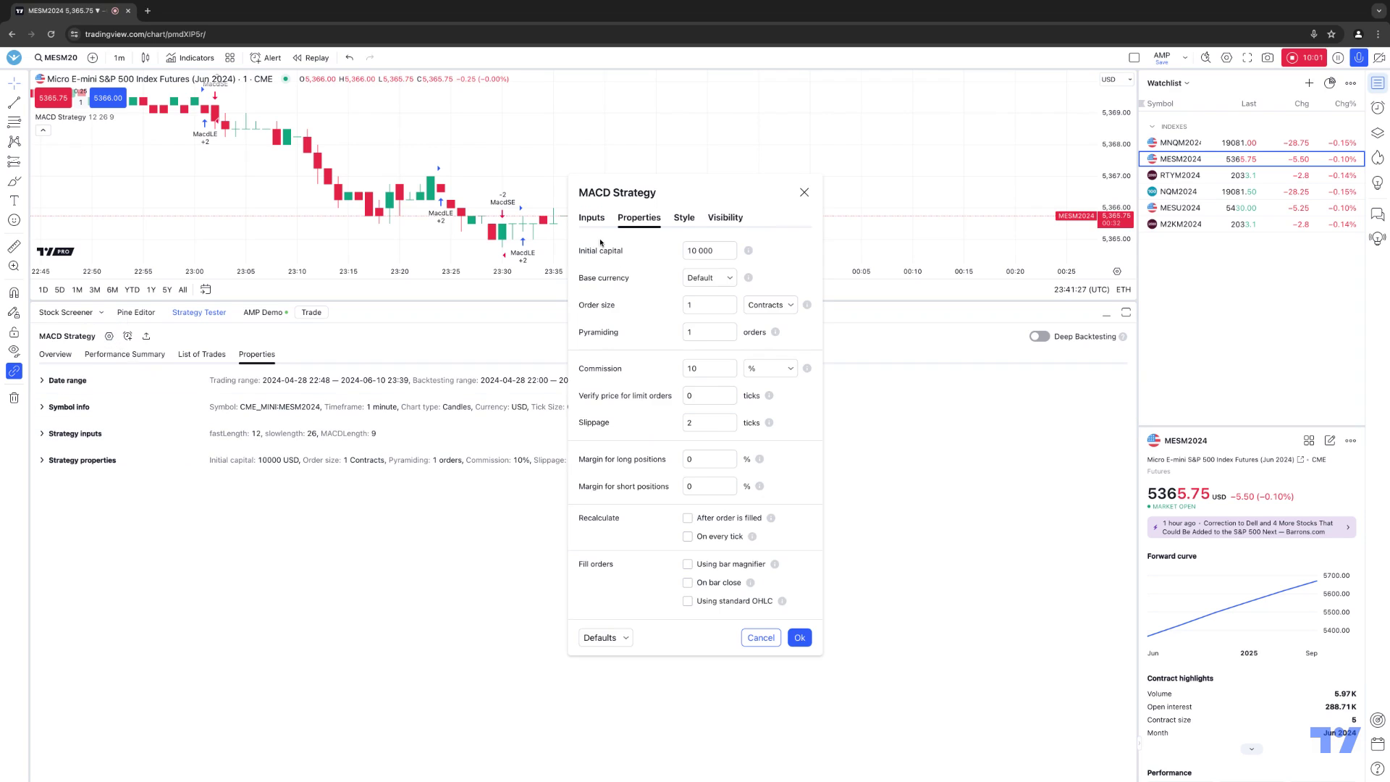
pyautogui.click(592, 218)
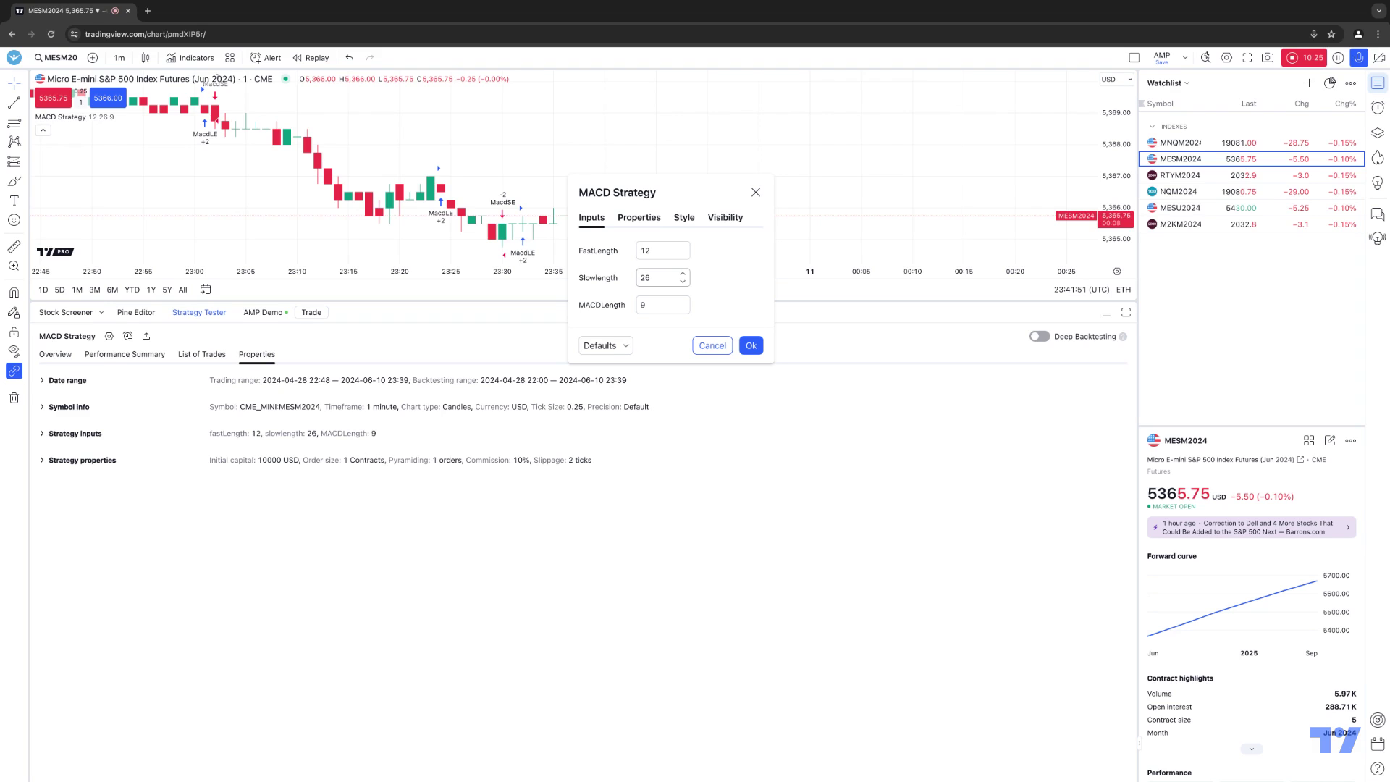
pyautogui.click(712, 346)
# Step: Remove the MACD Strategy from the chart and add the built-in MovingAvg Cross strategy instead
pyautogui.click(201, 312)
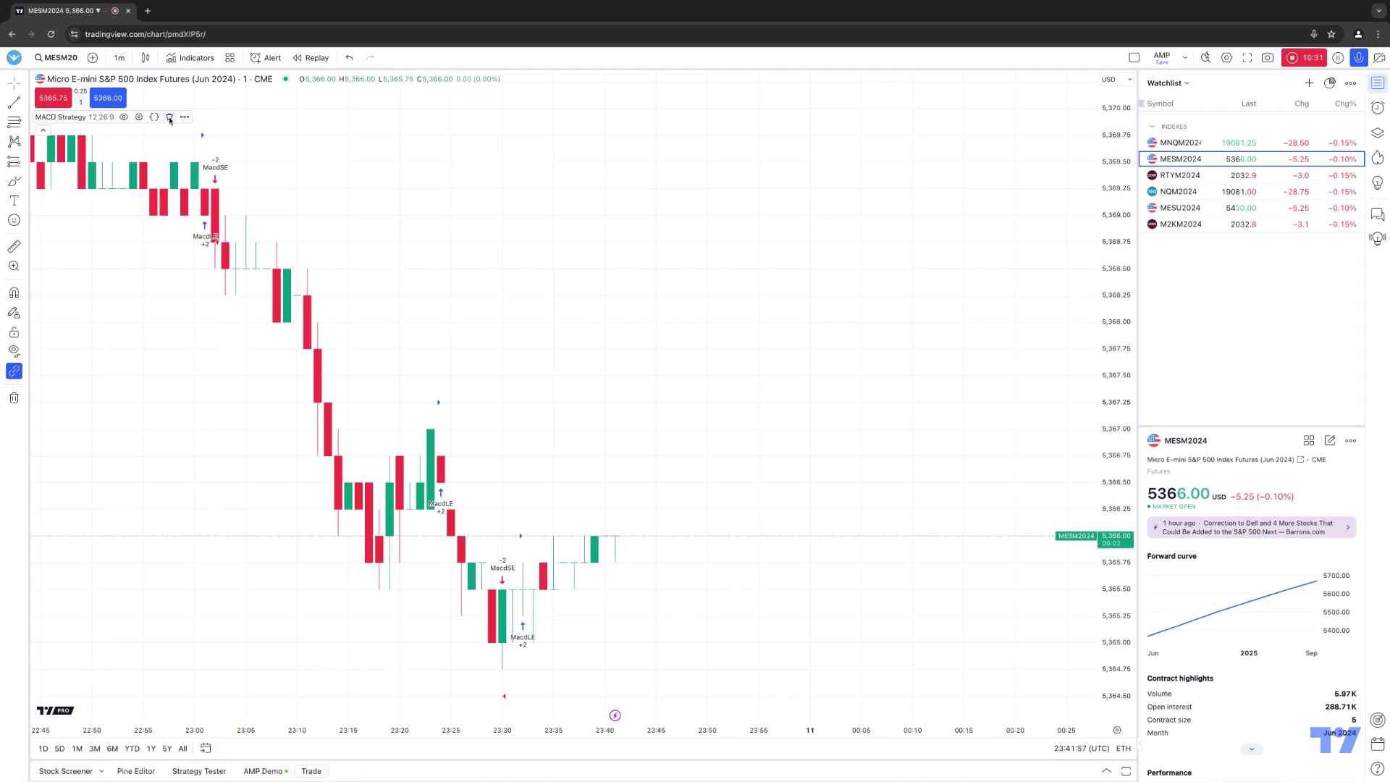
pyautogui.click(170, 118)
pyautogui.click(191, 58)
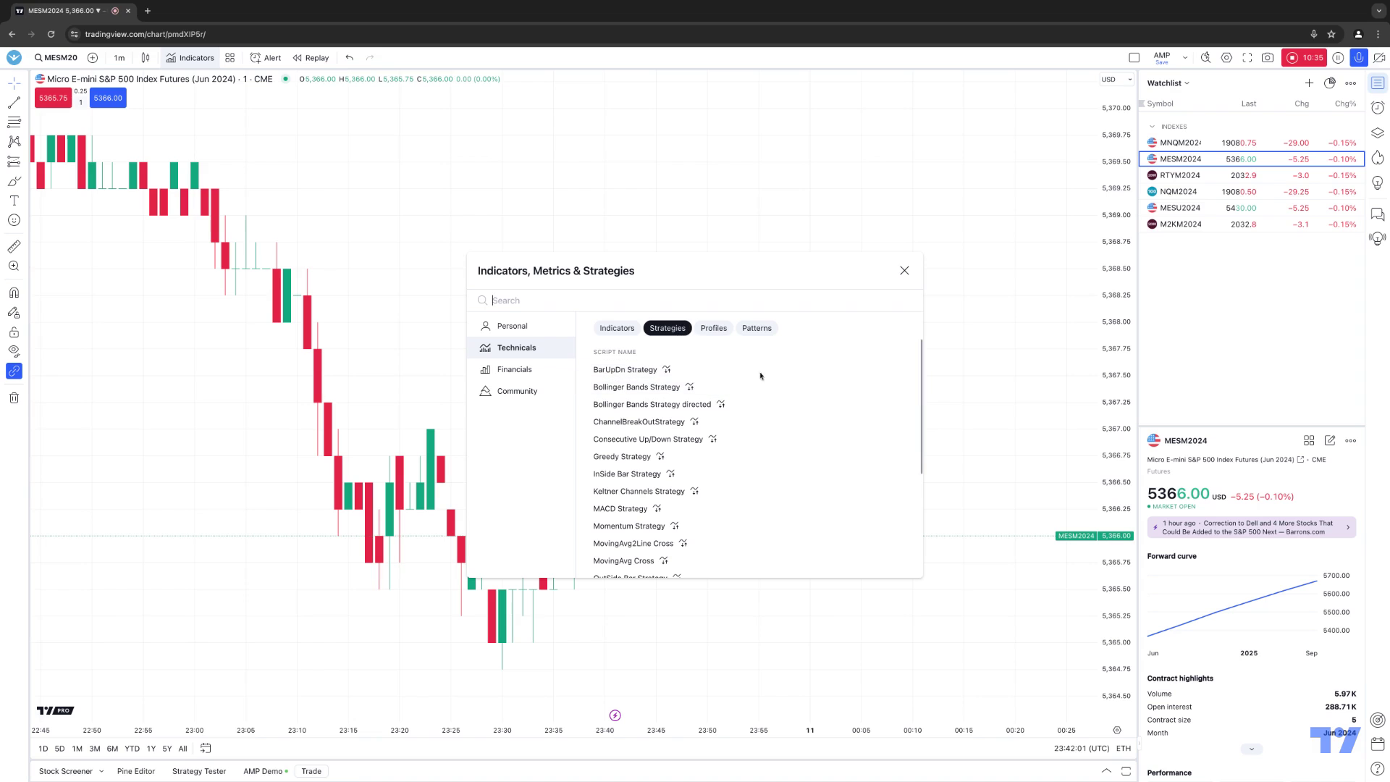
pyautogui.scroll(-2, 862, 444)
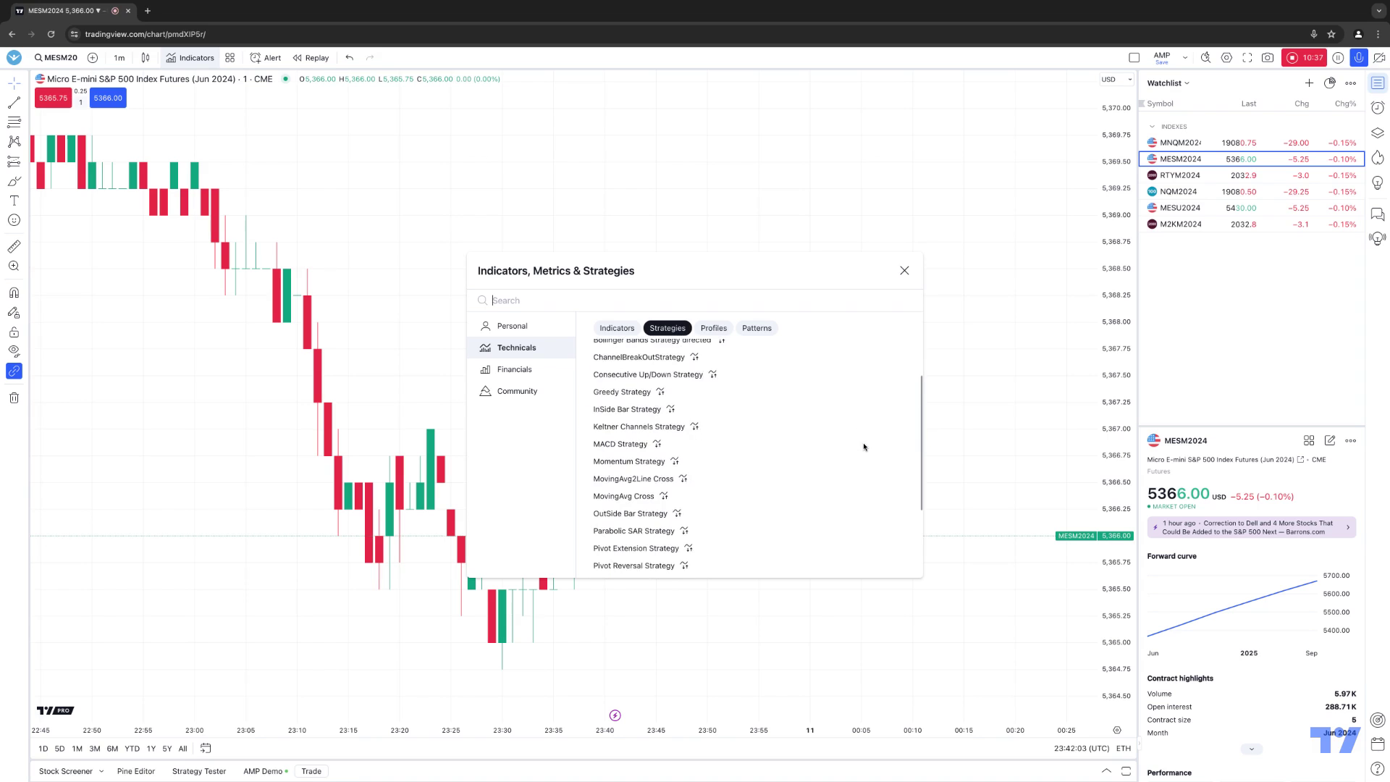
pyautogui.scroll(2, 864, 447)
pyautogui.scroll(-5, 863, 444)
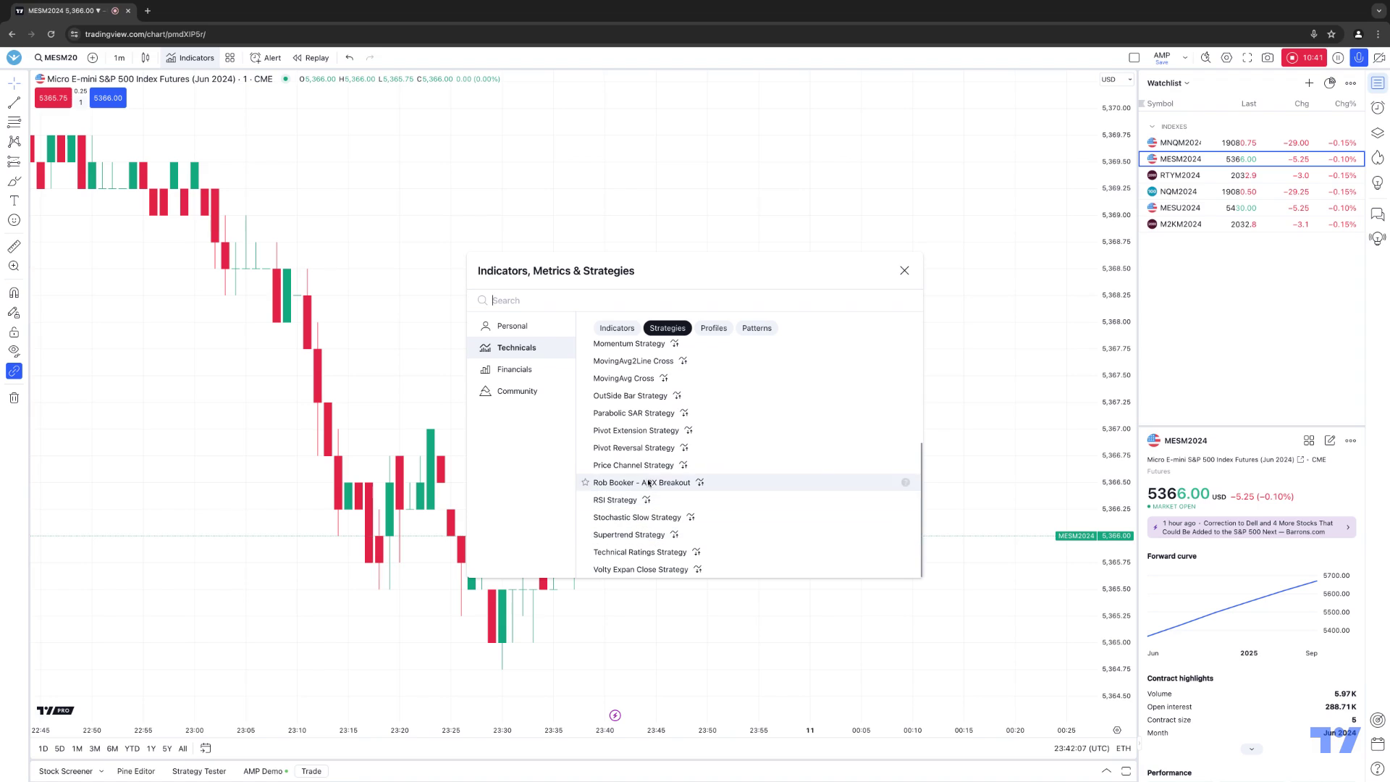
pyautogui.click(624, 378)
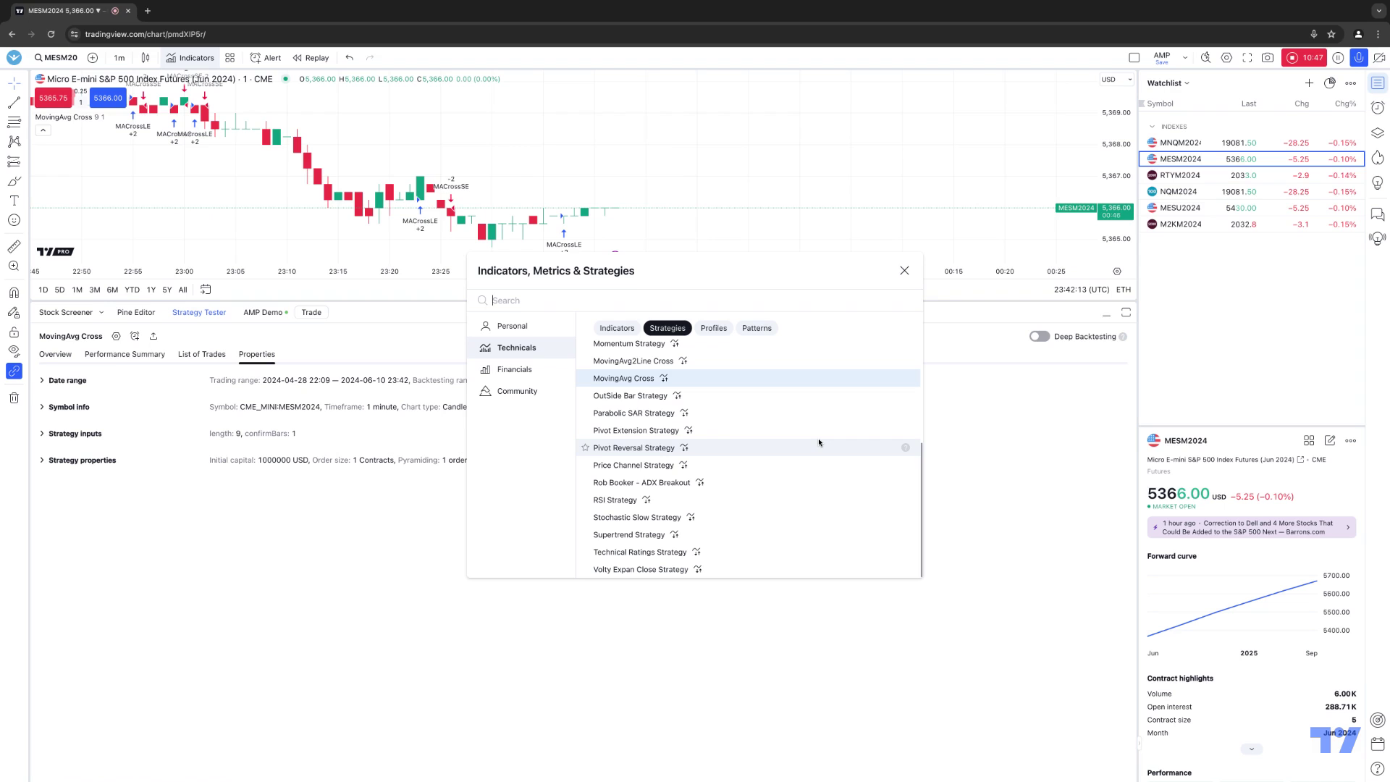
# Step: Compare the built-in indicators list with the strategies list and close the library
pyautogui.click(614, 327)
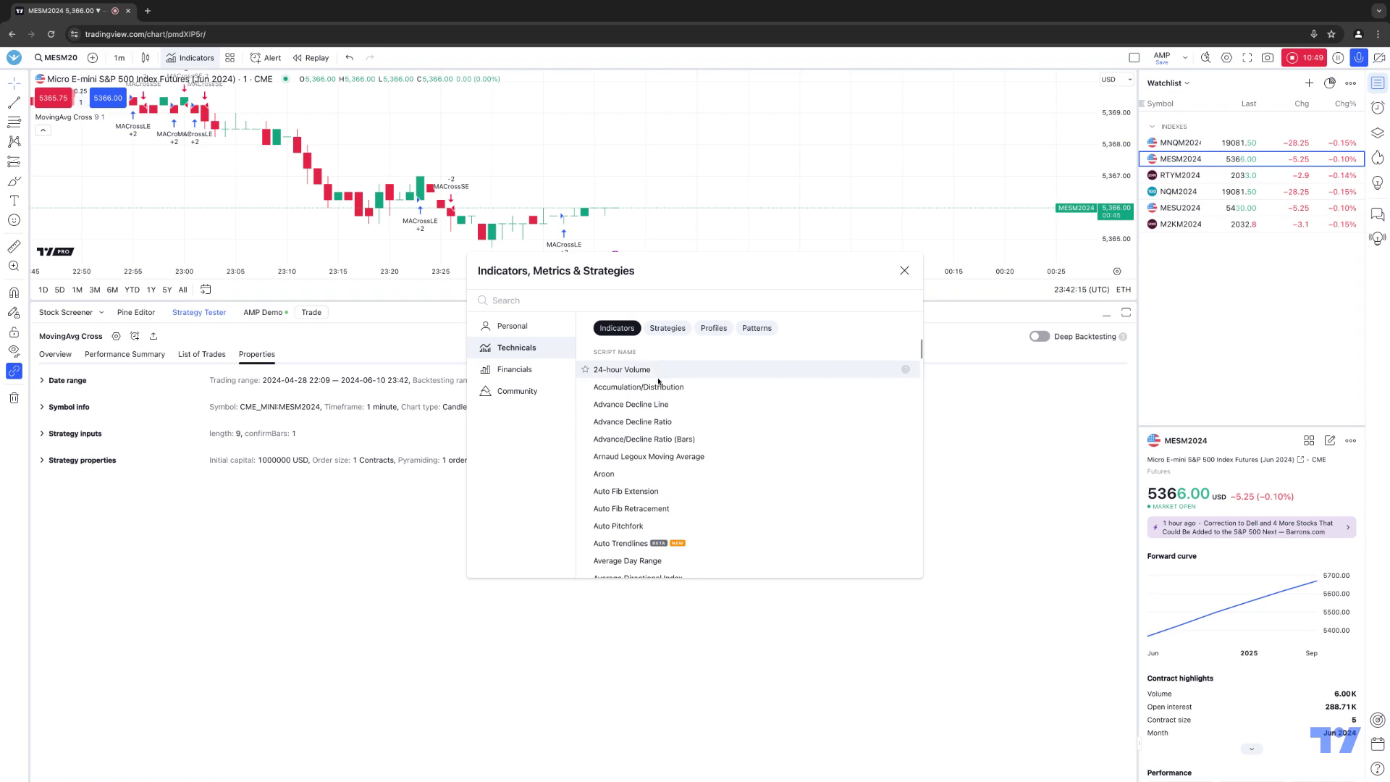
pyautogui.click(667, 329)
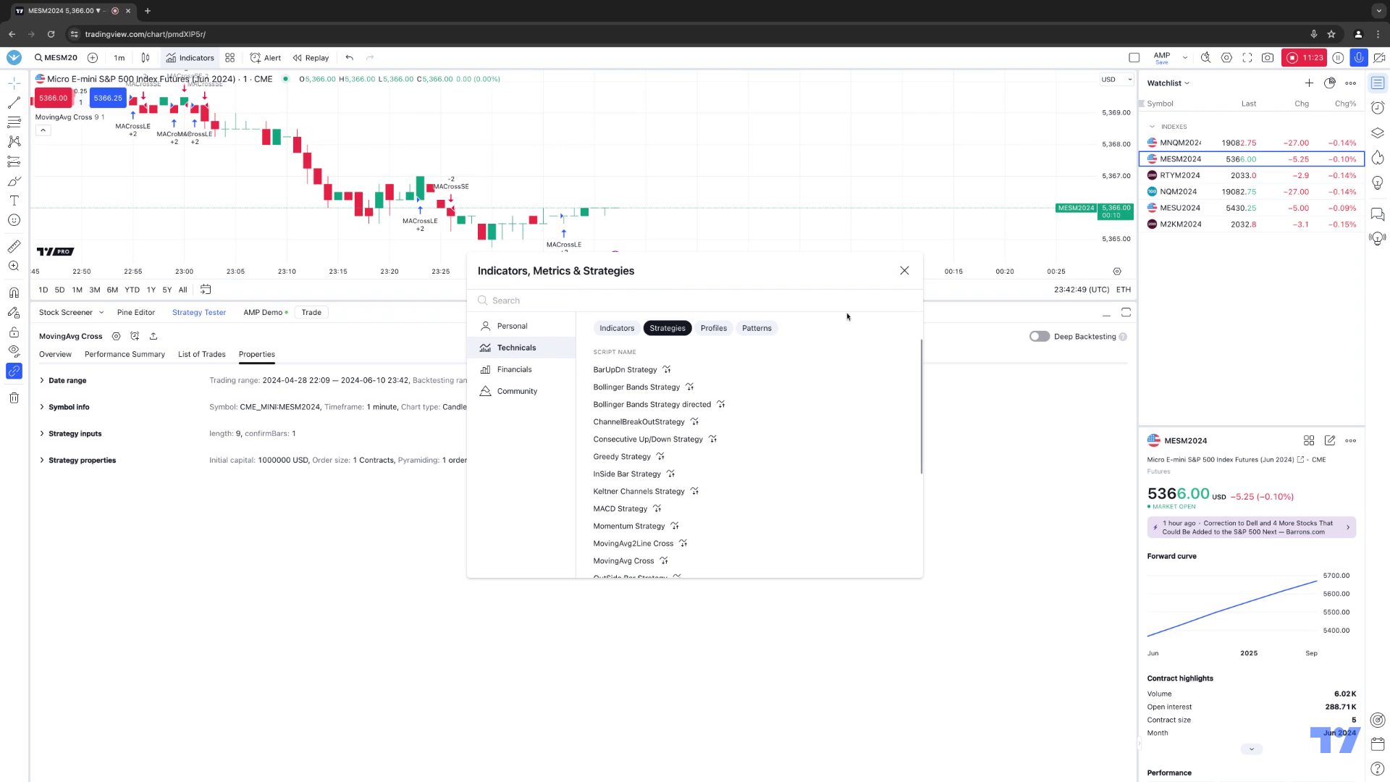
pyautogui.click(904, 270)
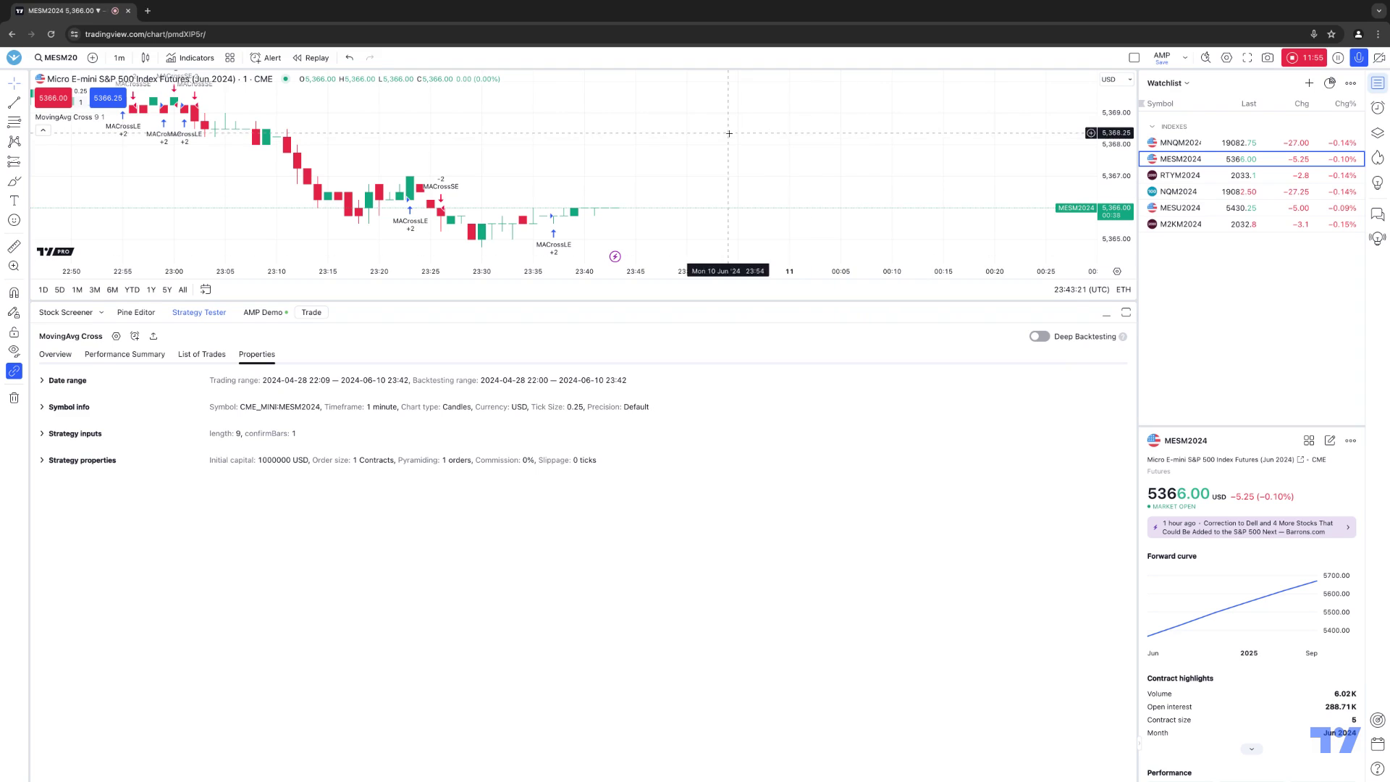
# Step: Reopen the library of indicators, metrics and strategies
pyautogui.rightClick(596, 144)
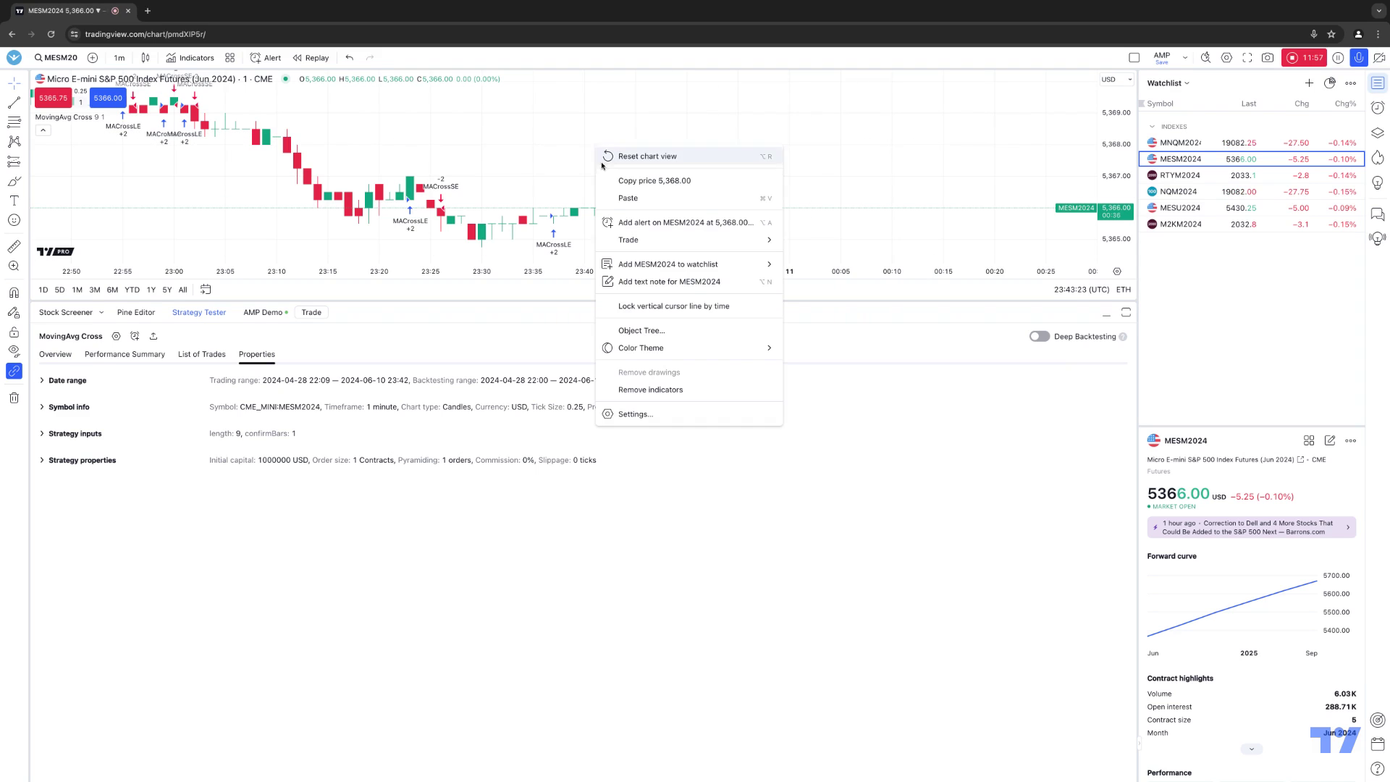
pyautogui.click(191, 58)
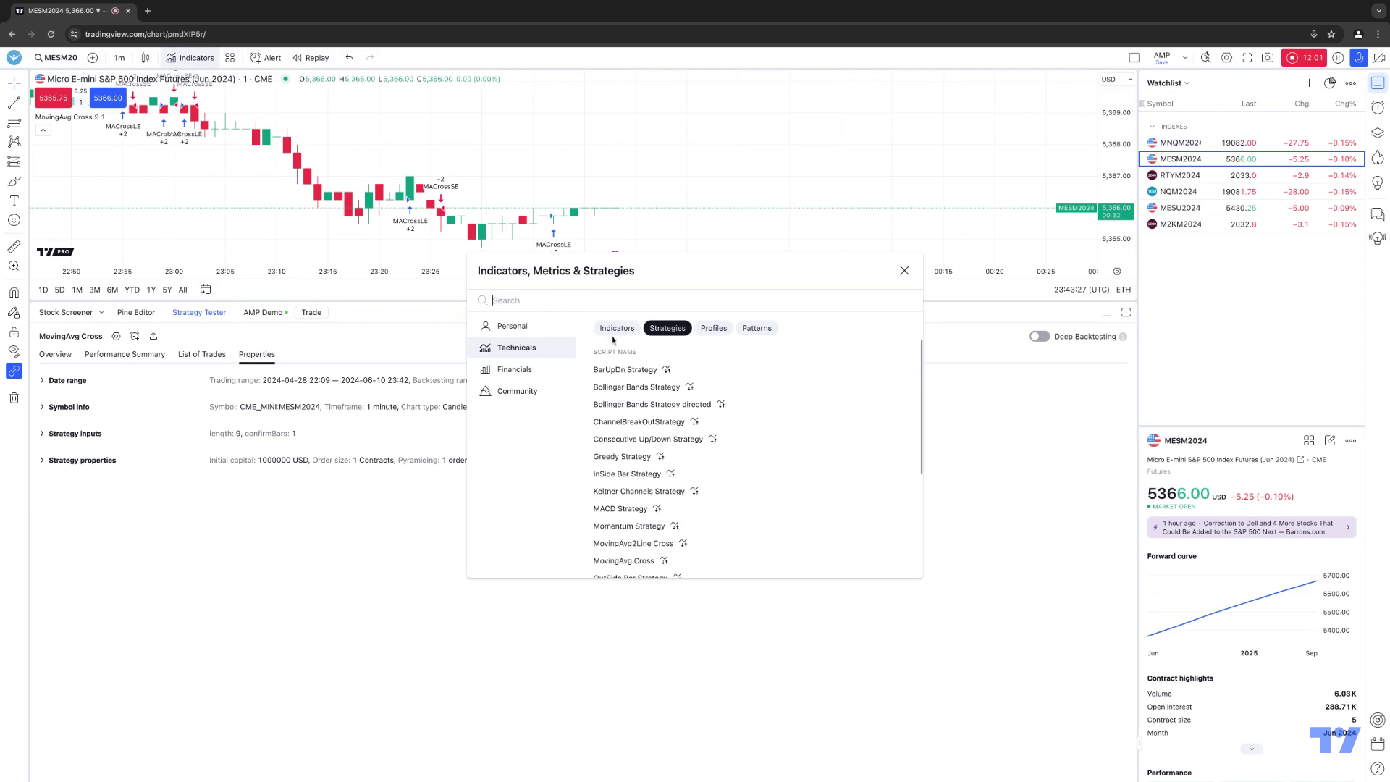